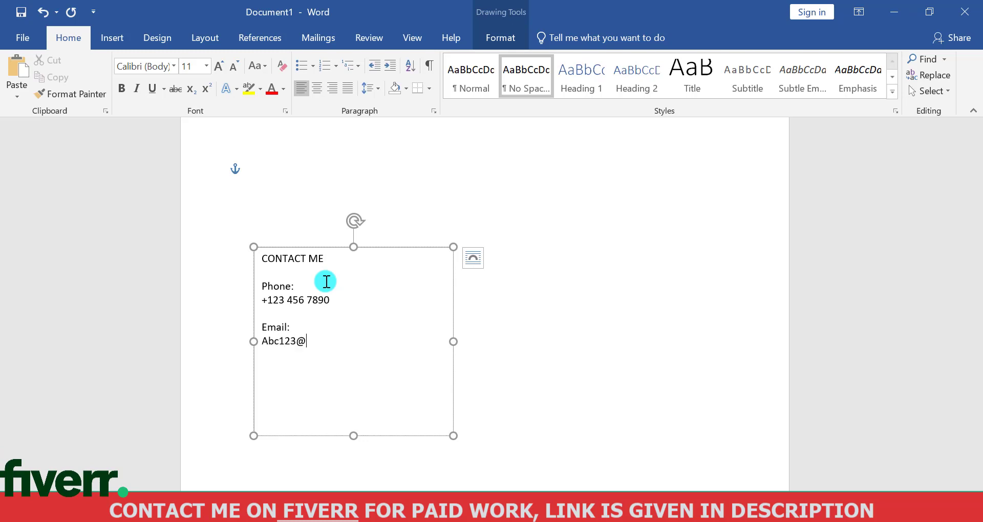
# Finish the contact's email address and add an "Address:" label followed by "Your Address here" on the line below
pyautogui.write('om')
pyautogui.press('Return')
pyautogui.press('Return')
pyautogui.write('Address:')
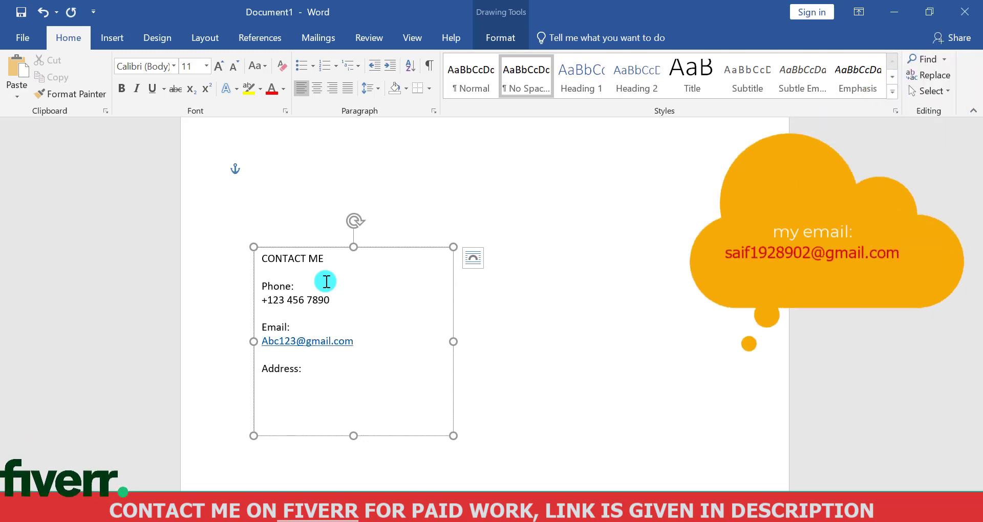
pyautogui.write(' Your Address here')
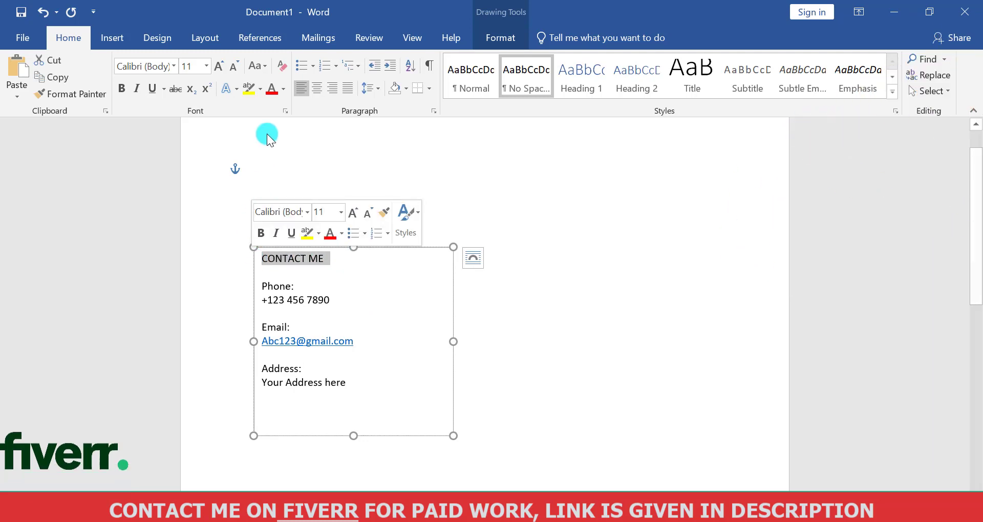
# Format the CONTACT ME heading as bold Trebuchet MS at size 20
pyautogui.click(175, 66)
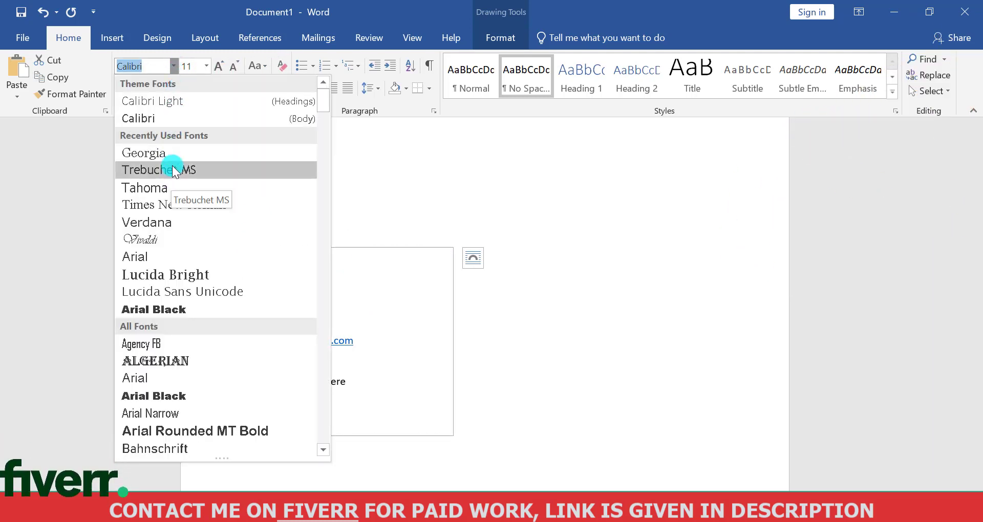
pyautogui.click(173, 169)
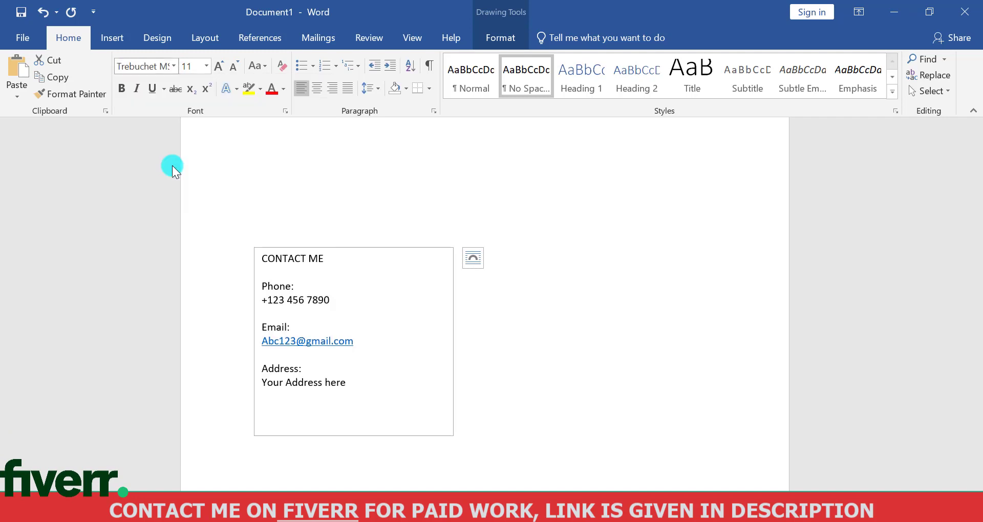
pyautogui.click(206, 67)
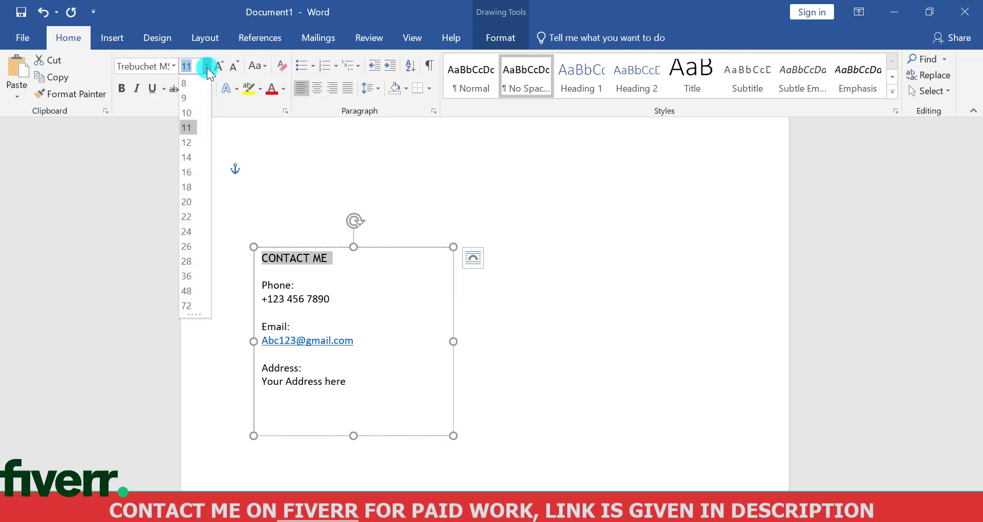
pyautogui.click(188, 202)
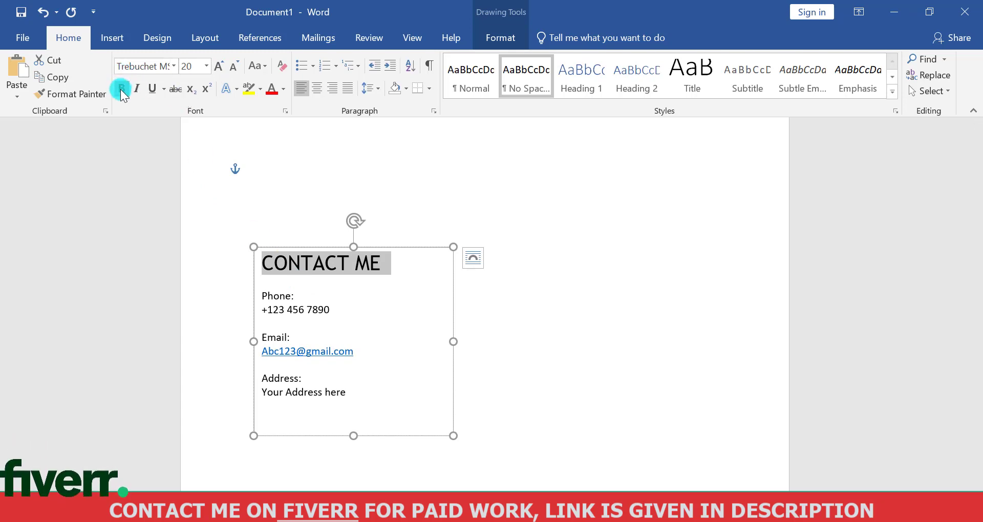
# Make the Phone:, Email: and Address: labels in the contact box bold
pyautogui.click(319, 307)
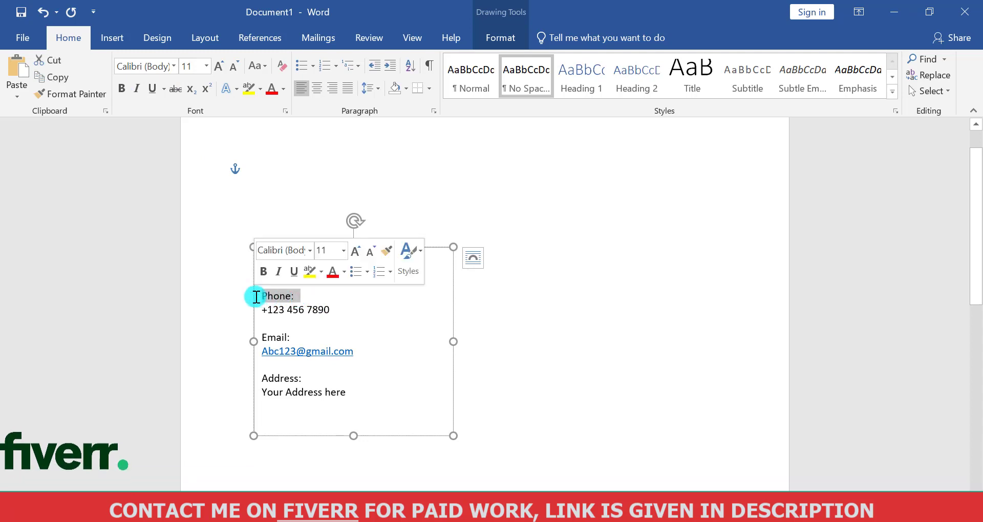
pyautogui.click(262, 273)
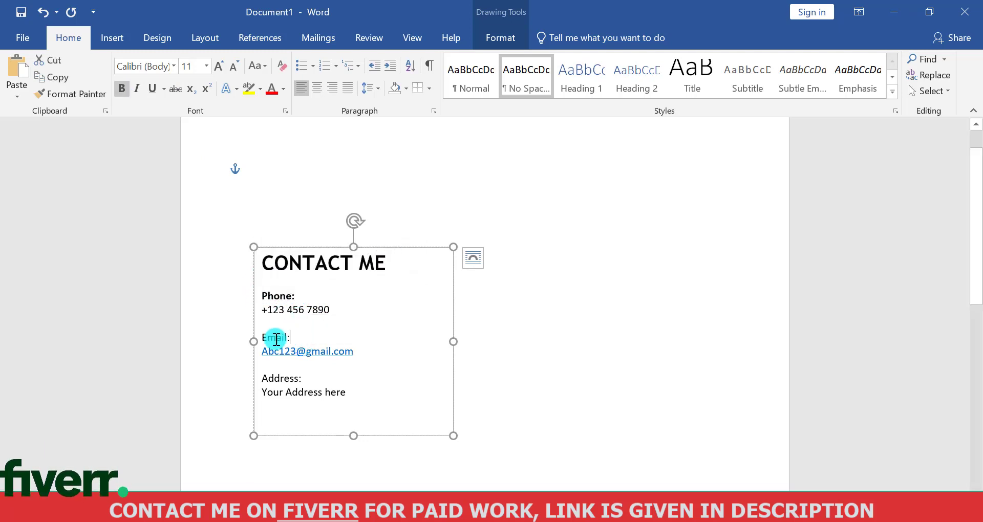
pyautogui.moveTo(276, 339); pyautogui.dragTo(262, 338)
pyautogui.click(266, 313)
pyautogui.moveTo(302, 378); pyautogui.dragTo(261, 382)
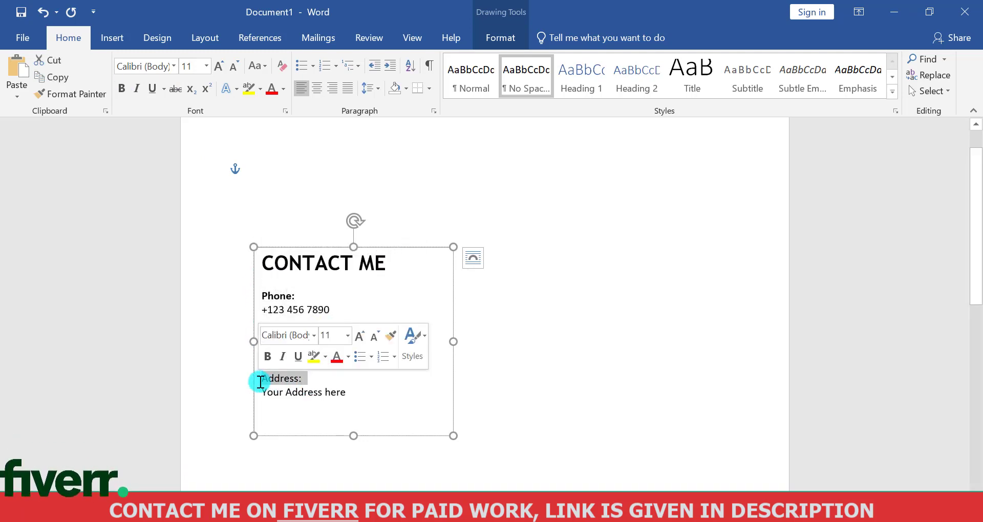
pyautogui.click(267, 356)
# Shorten the contact text box to fit its text and place a left-aligned duplicate of it directly below
pyautogui.moveTo(357, 436); pyautogui.dragTo(356, 418)
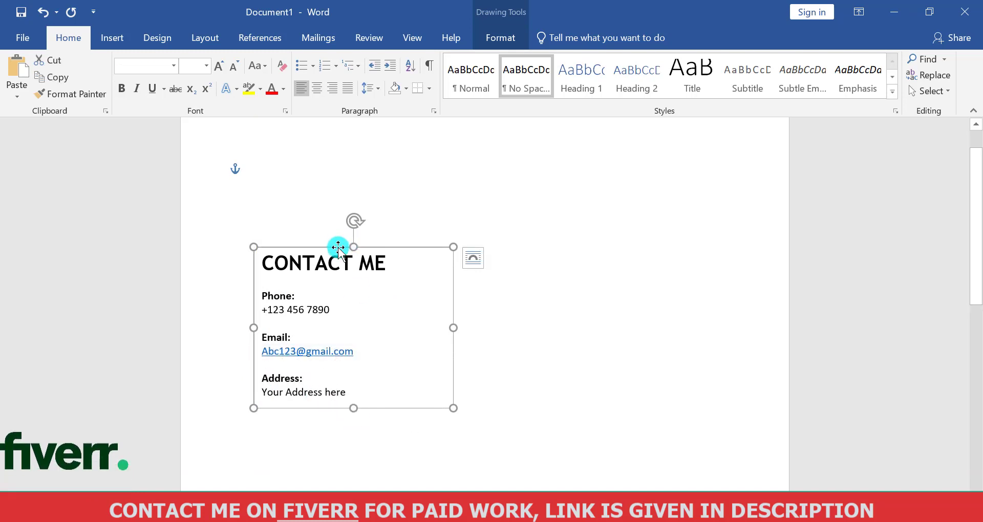
pyautogui.hotkey('ctrl', 'd')
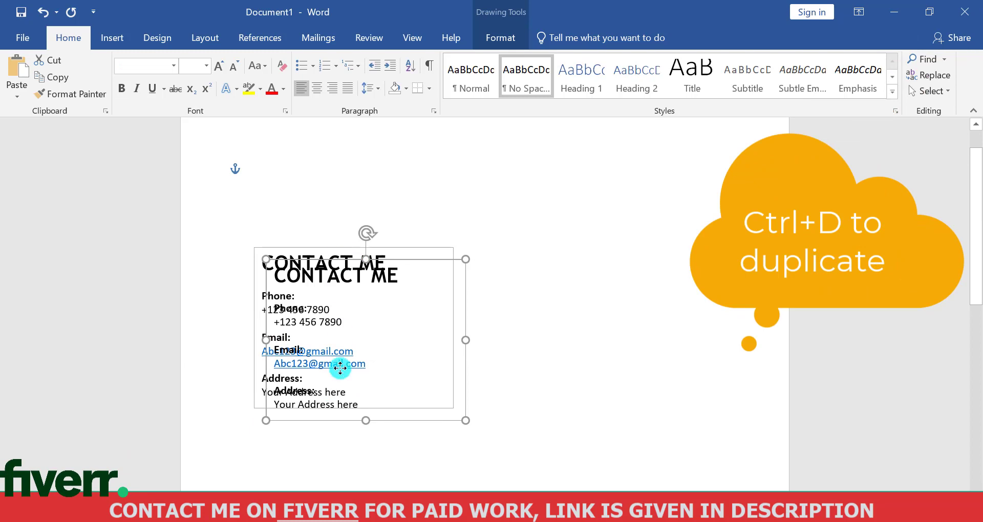
pyautogui.moveTo(340, 368); pyautogui.dragTo(323, 429)
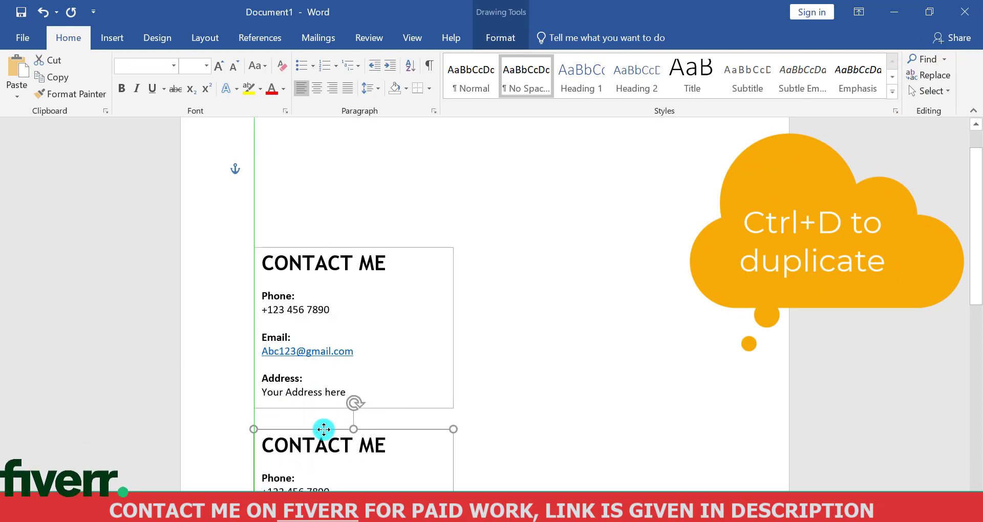
pyautogui.scroll(-5, 338, 409)
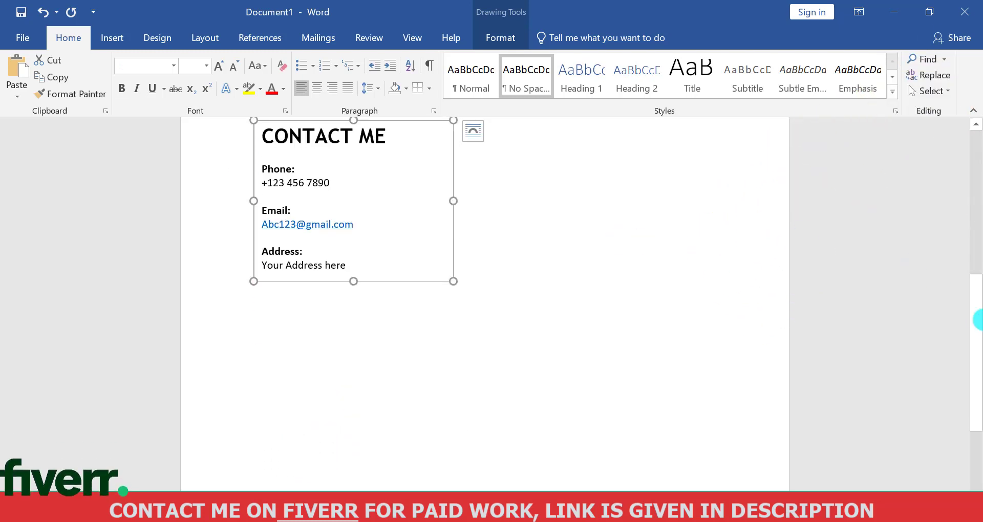
pyautogui.moveTo(977, 328); pyautogui.dragTo(976, 264)
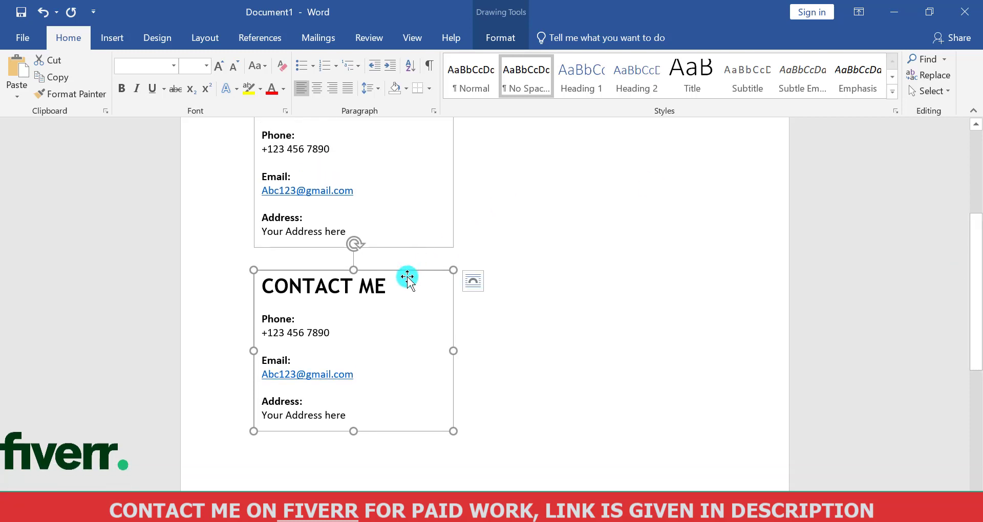
# Replace the duplicated box's heading with SKILLS and delete the contact details beneath it
pyautogui.click(397, 293)
pyautogui.press('BackSpace')
pyautogui.press('BackSpace')
pyautogui.press('BackSpace')
pyautogui.press('BackSpace')
pyautogui.press('BackSpace')
pyautogui.press('BackSpace')
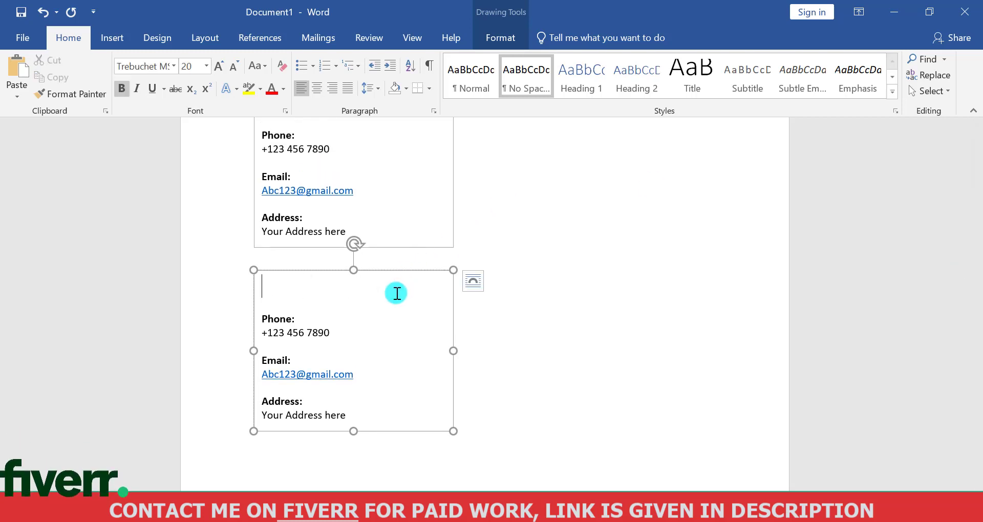
pyautogui.write('SKILLS')
pyautogui.moveTo(384, 419); pyautogui.dragTo(267, 323)
pyautogui.press('BackSpace')
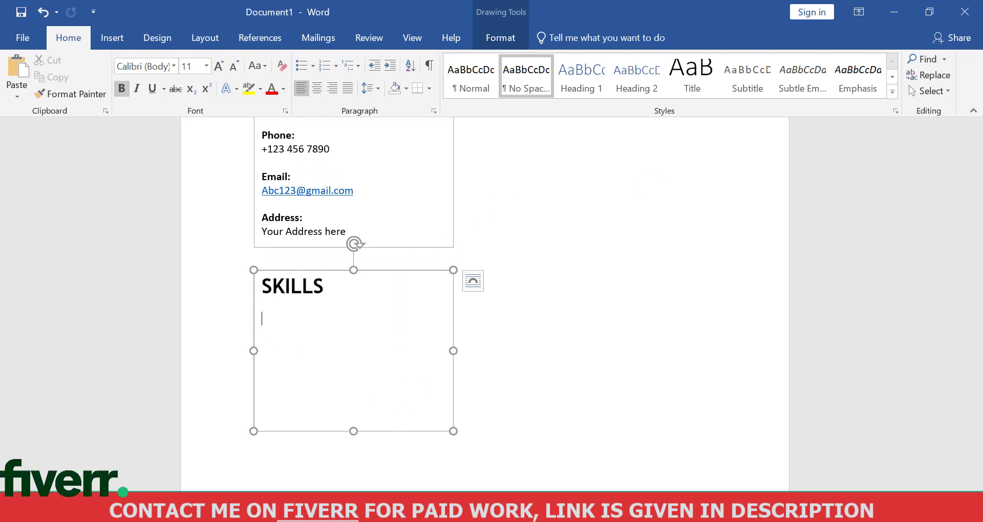
# Switch to Notepad and copy the skills list from Digital Marketing Strategy through Client Communication
pyautogui.hotkey('alt', 'Tab')
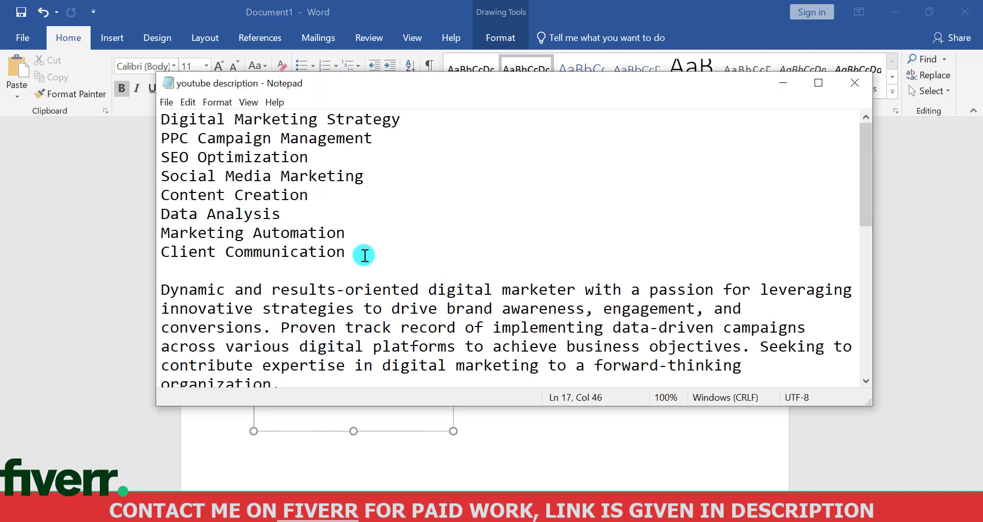
pyautogui.click(164, 119)
pyautogui.keyDown('shift'); pyautogui.click(364, 253); pyautogui.keyUp('shift')
pyautogui.hotkey('ctrl', 'c')
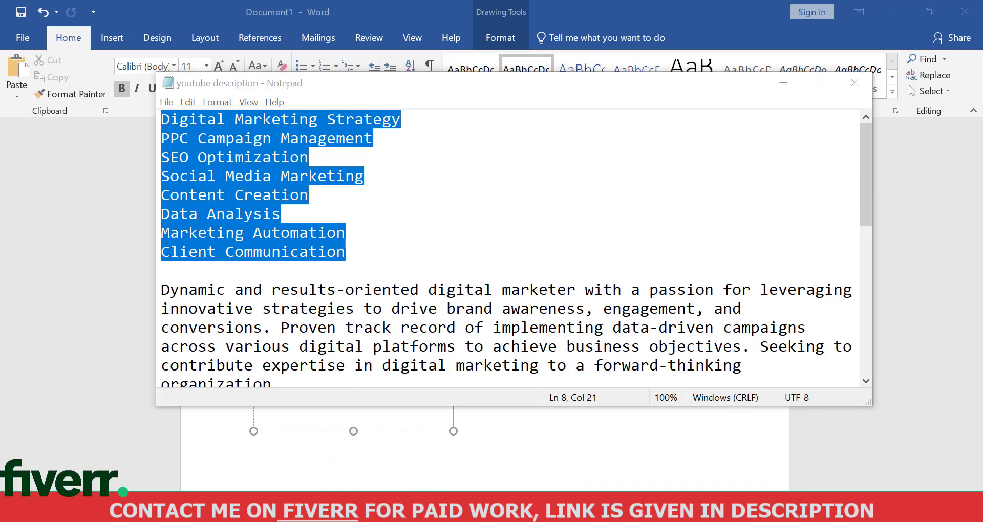
pyautogui.click(254, 189)
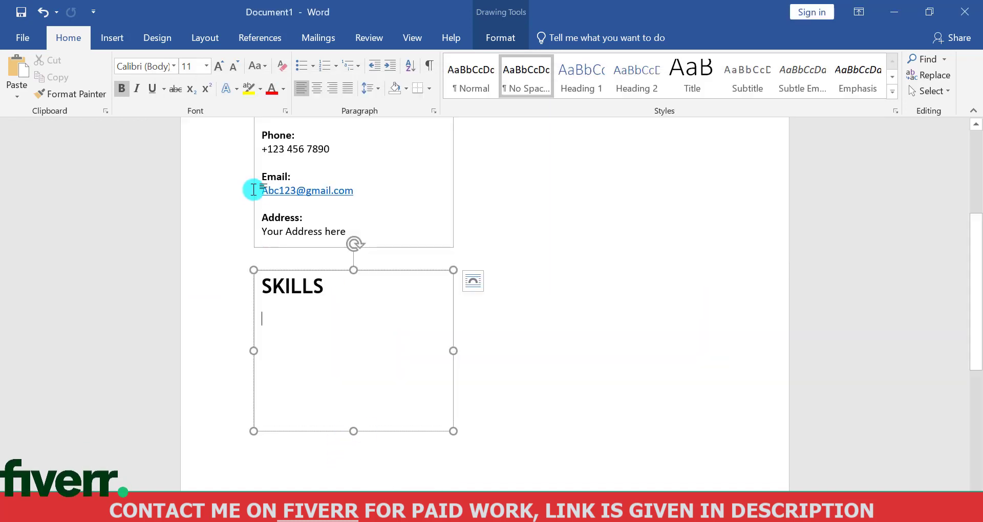
# Paste the copied skills under the SKILLS heading in the No Spacing style and lengthen the text box downward
pyautogui.click(478, 60)
pyautogui.click(532, 76)
pyautogui.click(303, 308)
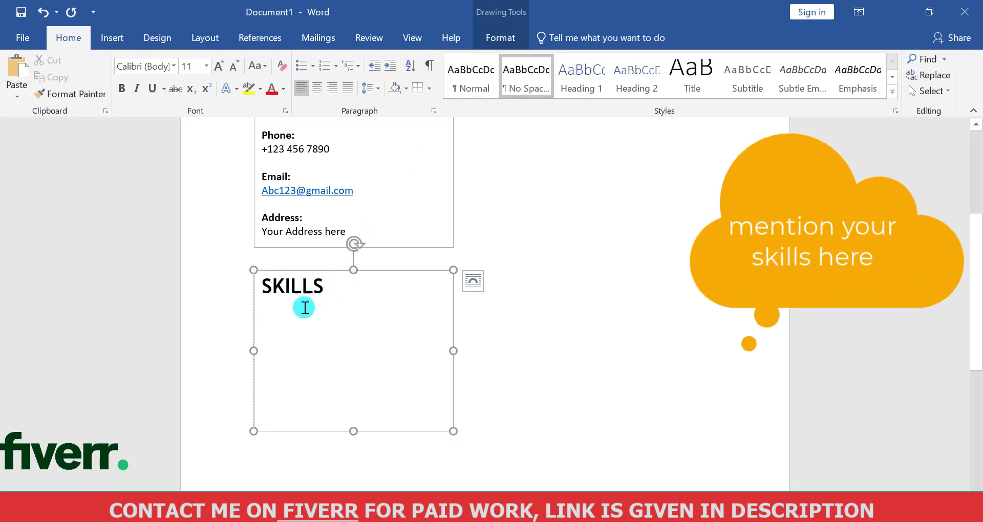
pyautogui.hotkey('ctrl', 'v')
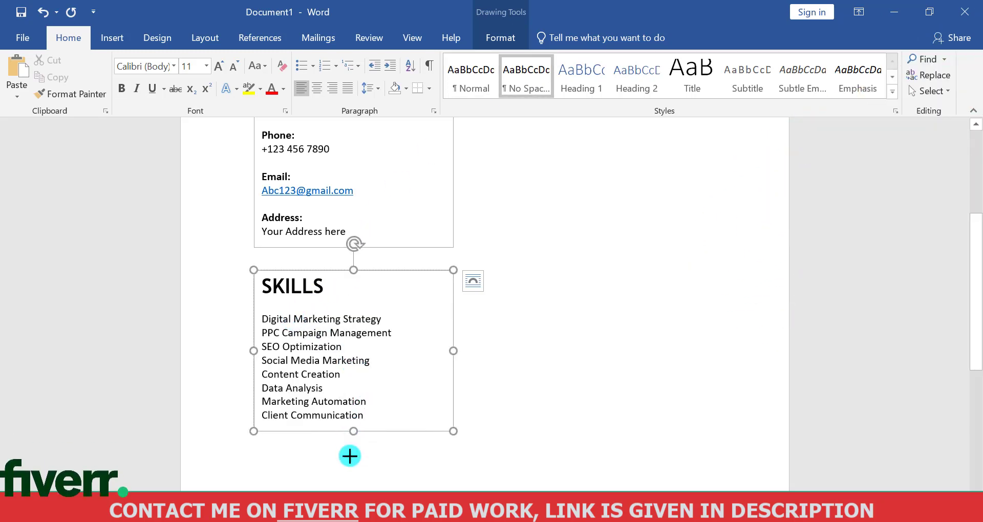
pyautogui.moveTo(349, 456); pyautogui.dragTo(352, 518)
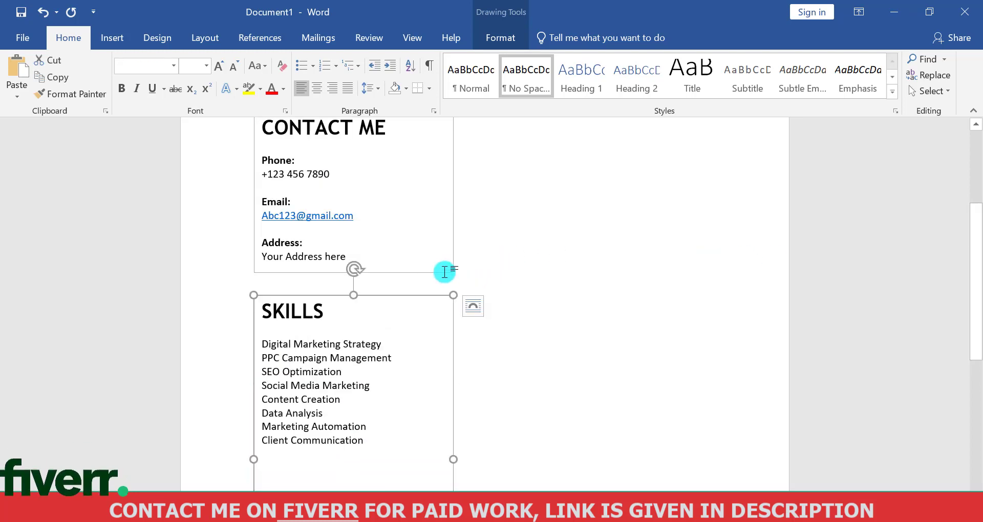
# Change the font of all contact details below the CONTACT ME heading to Tahoma
pyautogui.moveTo(346, 249); pyautogui.dragTo(240, 145)
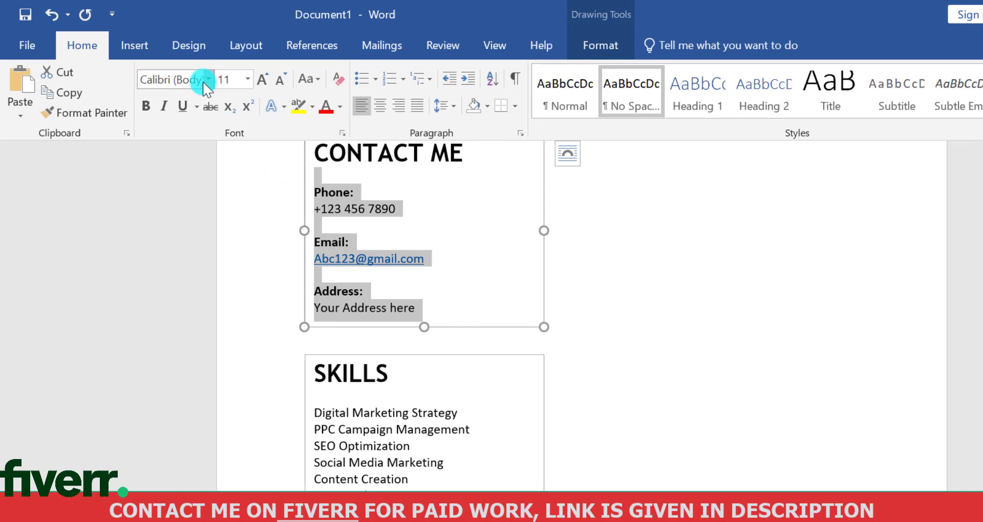
pyautogui.click(208, 79)
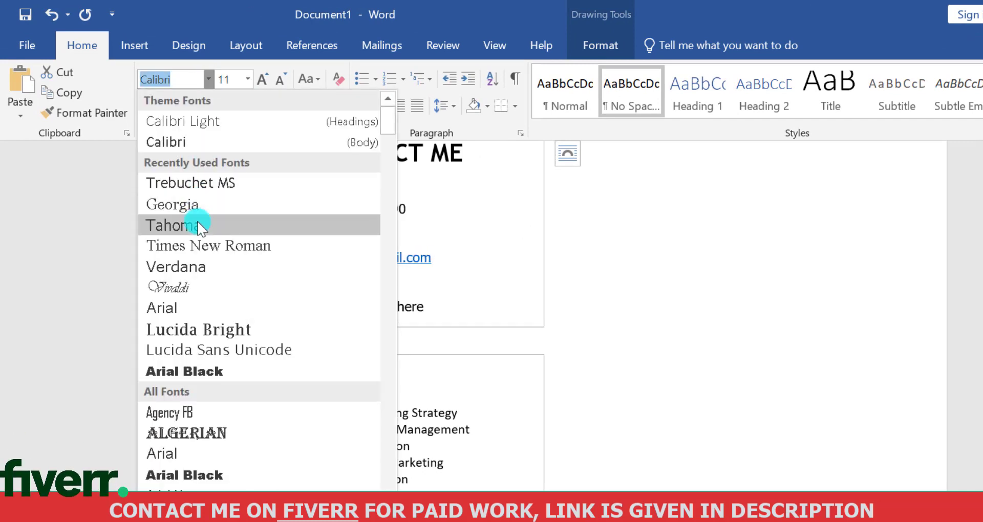
pyautogui.click(197, 225)
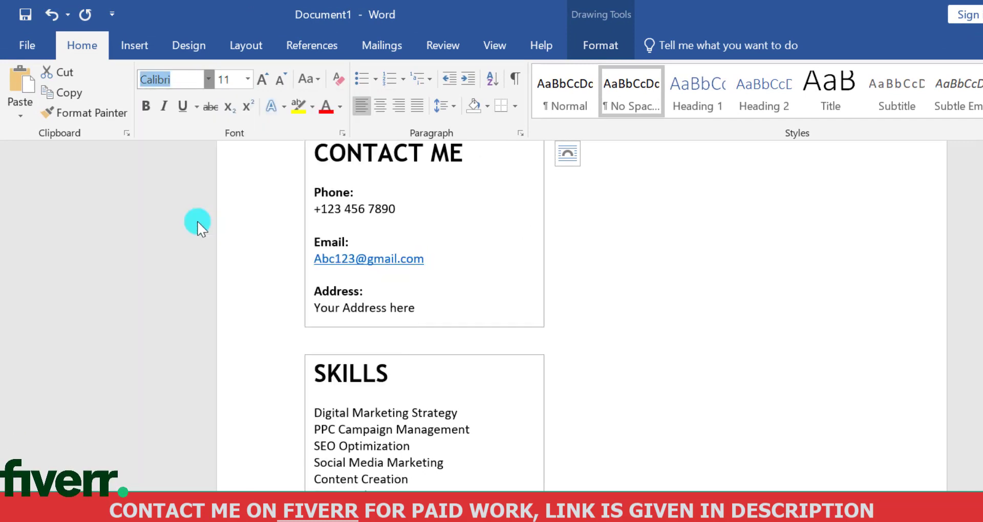
pyautogui.click(459, 342)
# Change the font of the eight listed skills under the SKILLS heading to Tahoma
pyautogui.click(473, 518)
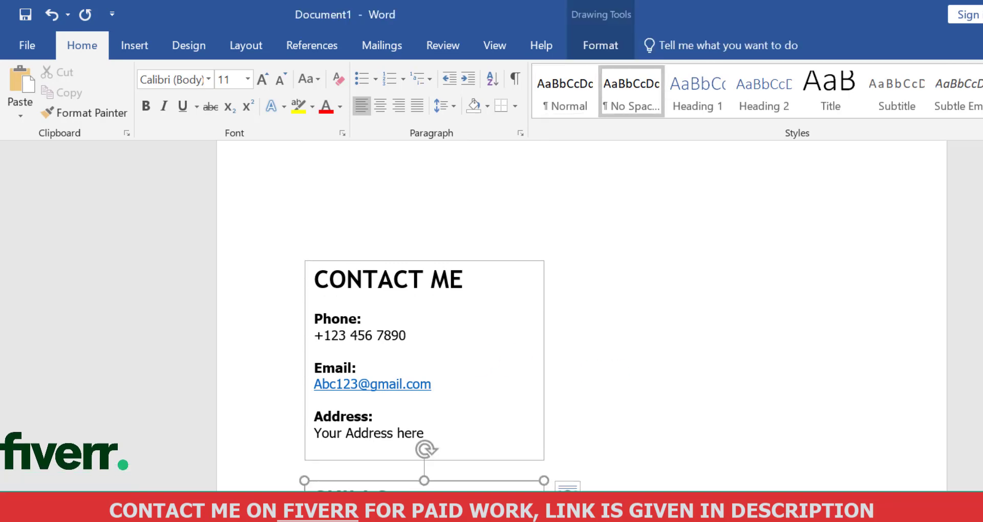
pyautogui.scroll(-3, 492, 512)
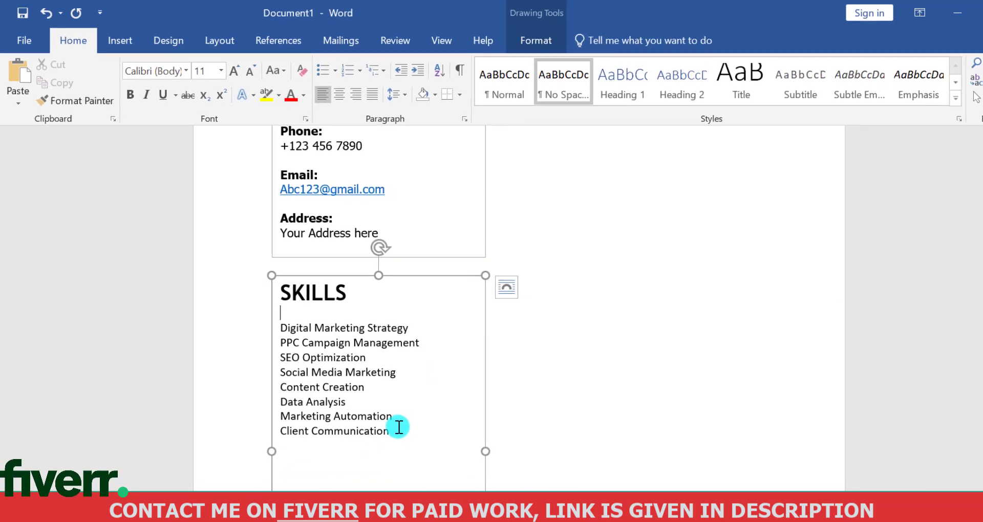
pyautogui.moveTo(431, 461); pyautogui.dragTo(286, 342)
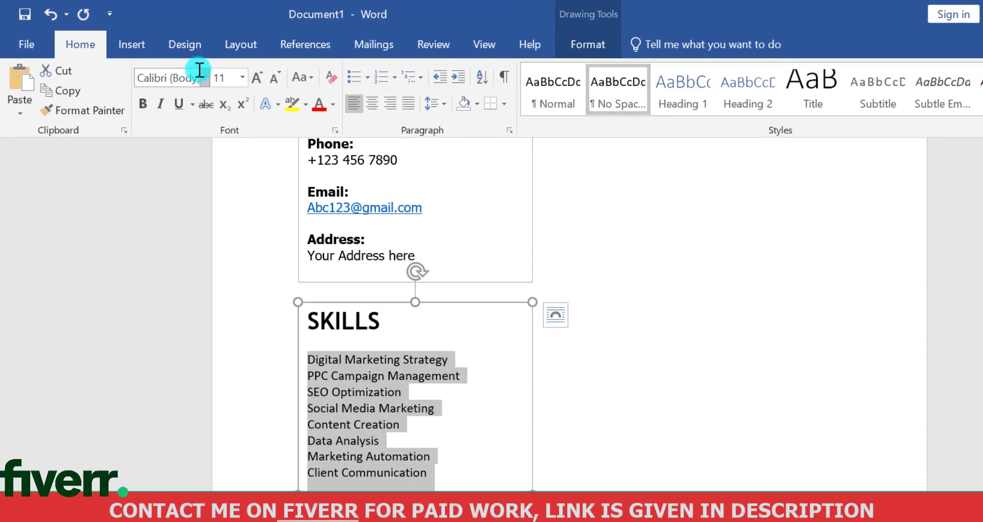
pyautogui.click(187, 70)
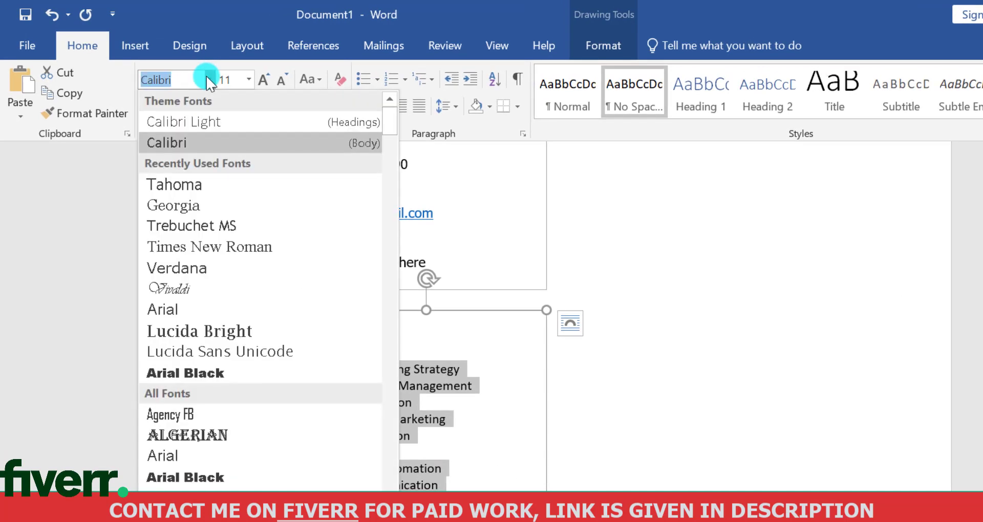
pyautogui.click(196, 186)
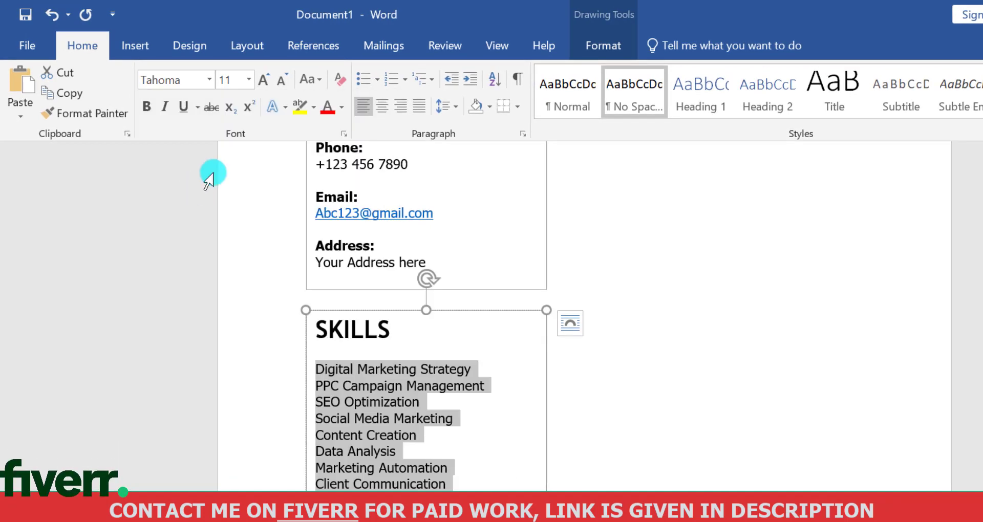
# Turn the skills into a bulleted list with reduced indent and 2.0 line spacing
pyautogui.click(363, 81)
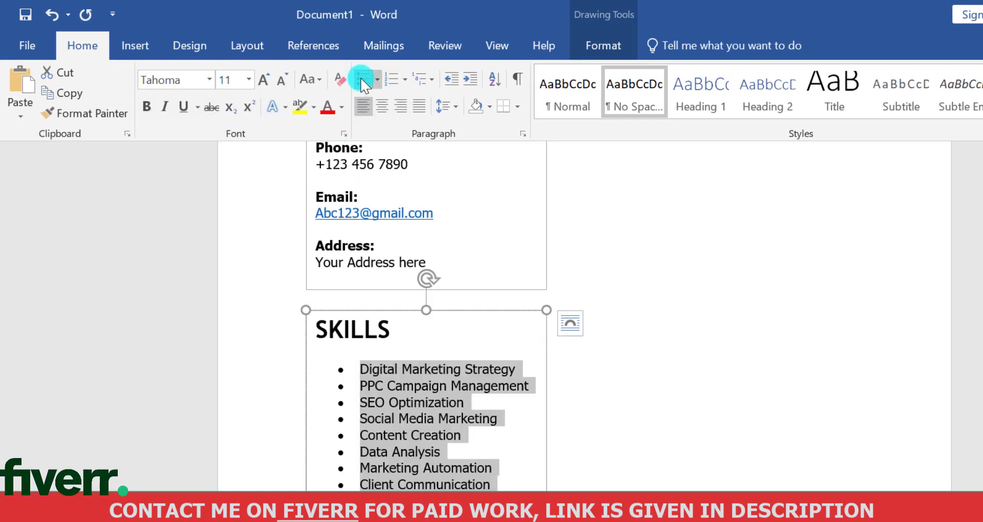
pyautogui.click(453, 88)
pyautogui.click(451, 106)
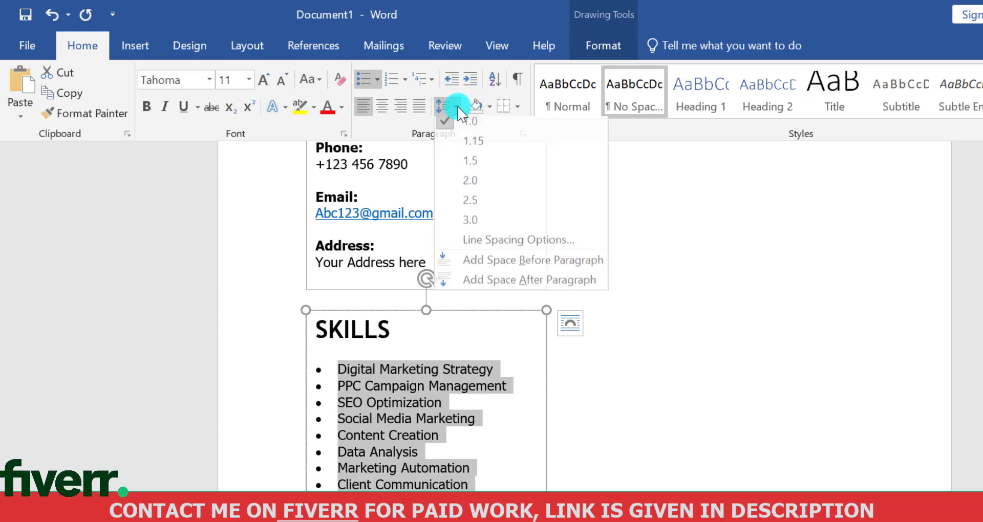
pyautogui.click(476, 188)
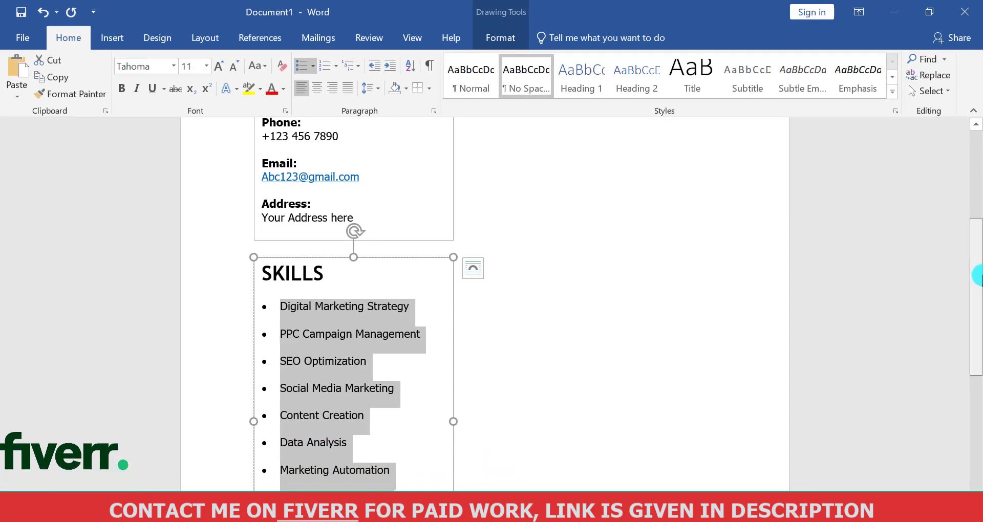
pyautogui.moveTo(978, 277); pyautogui.dragTo(978, 339)
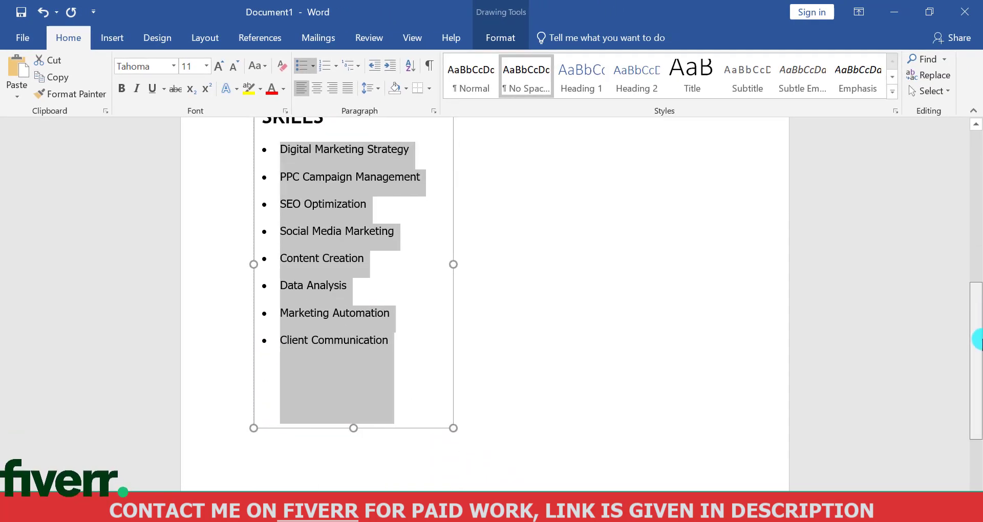
pyautogui.click(505, 331)
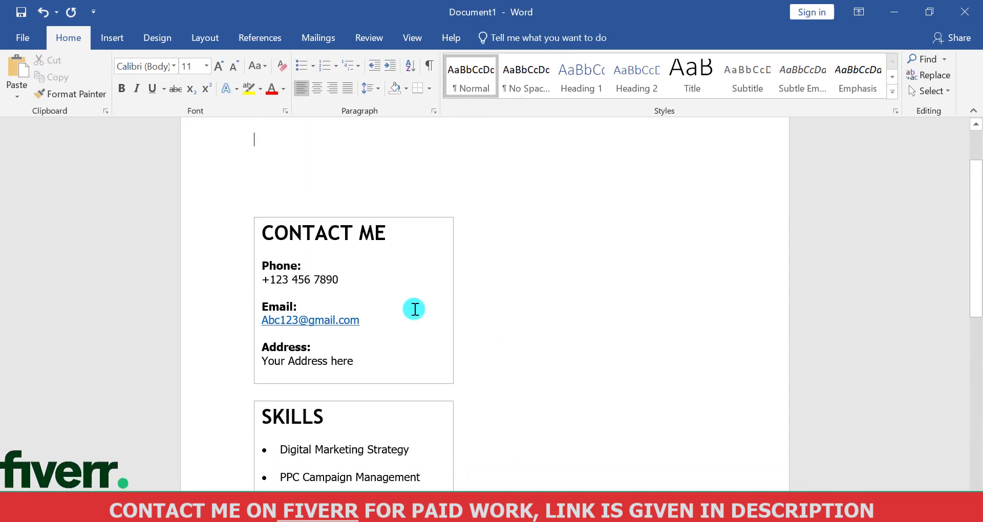
# Move the SKILLS text box slightly lower and shorten it to end just below the Client Communication bullet
pyautogui.click(356, 406)
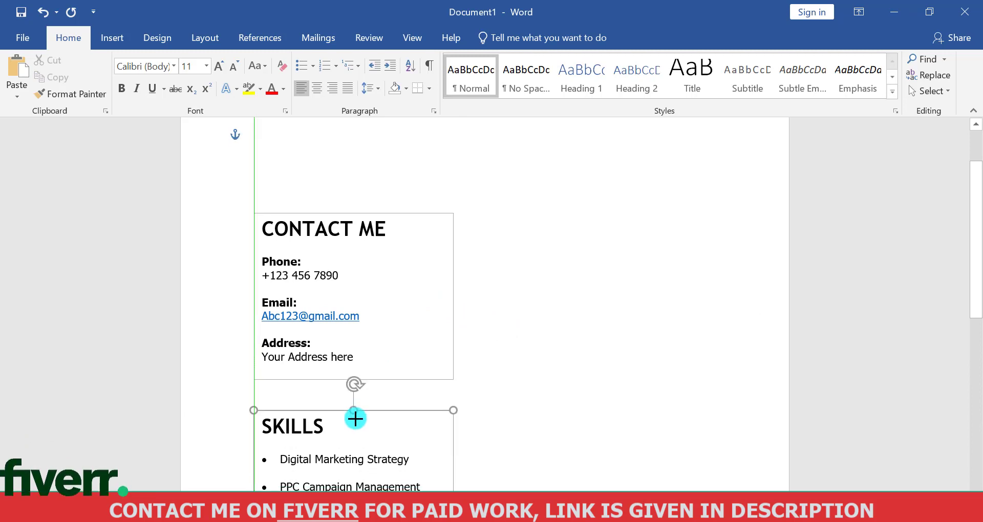
pyautogui.scroll(-5, 596, 287)
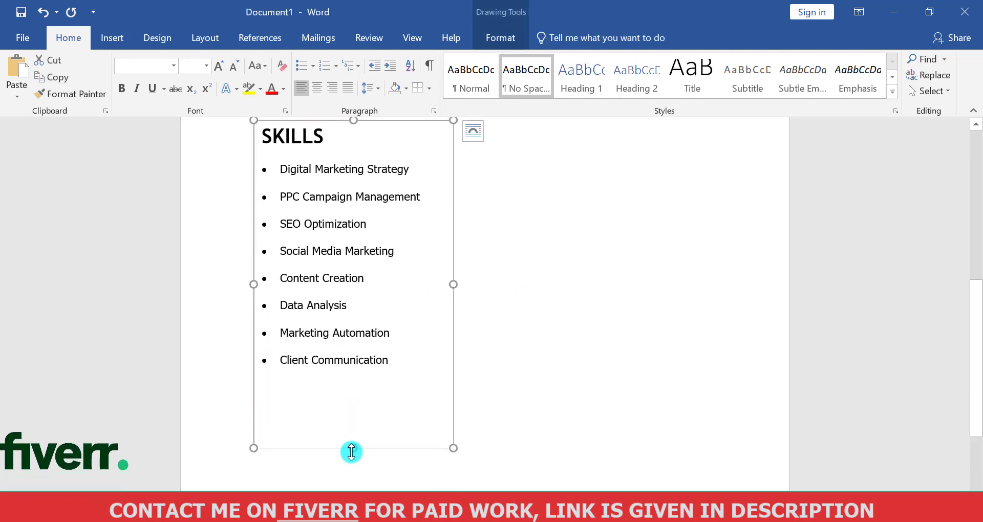
pyautogui.moveTo(352, 450); pyautogui.dragTo(353, 383)
pyautogui.scroll(2, 978, 329)
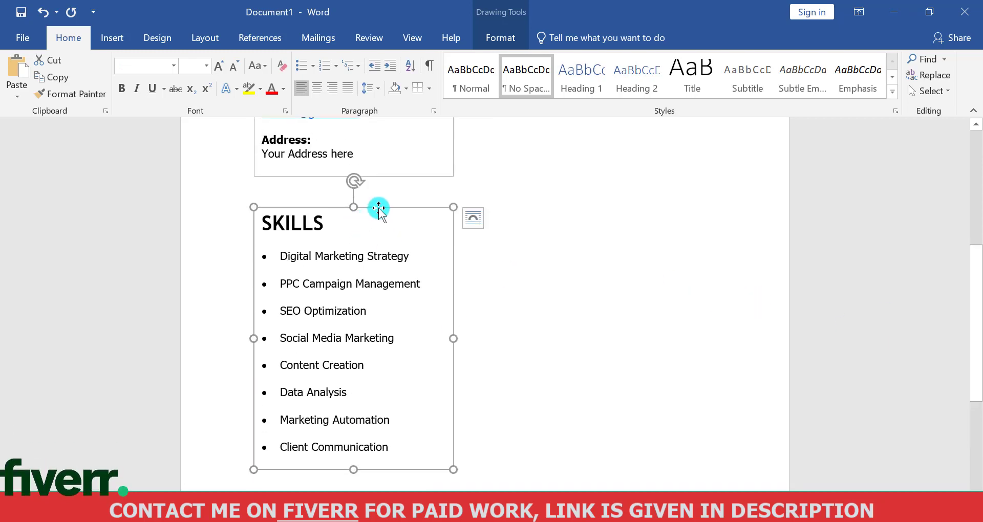
# Place a copy of the SKILLS text box beside the original and change its heading to LANGUAGES
pyautogui.moveTo(379, 209); pyautogui.dragTo(610, 247)
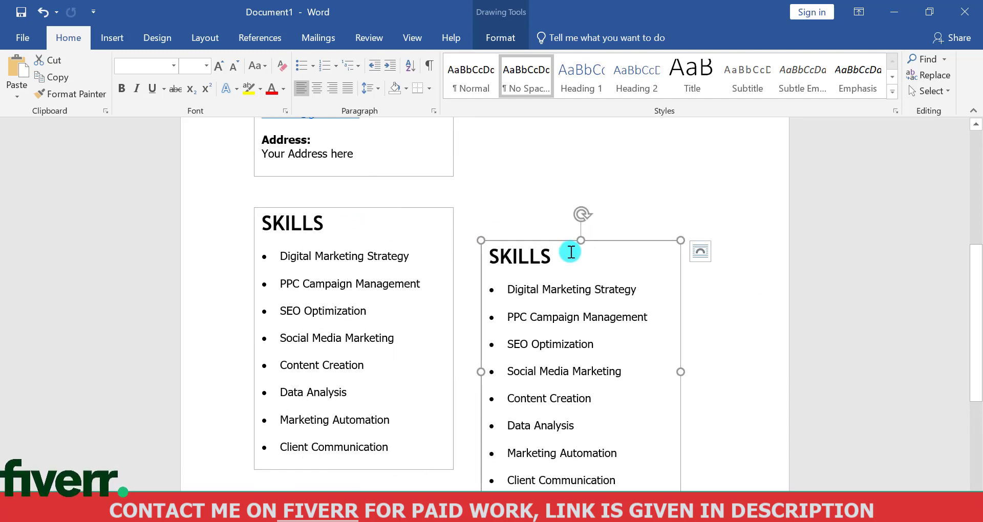
pyautogui.hotkey('ctrl', 'BackSpace')
pyautogui.write('LANGUAGES')
# Replace the bullets under LANGUAGES with English, Urdu and Arabic, and shorten the text box to fit them
pyautogui.moveTo(627, 481); pyautogui.dragTo(518, 314)
pyautogui.press('BackSpace')
pyautogui.press('BackSpace')
pyautogui.press('BackSpace')
pyautogui.press('BackSpace')
pyautogui.press('BackSpace')
pyautogui.press('BackSpace')
pyautogui.press('BackSpace')
pyautogui.write('English')
pyautogui.press('Return')
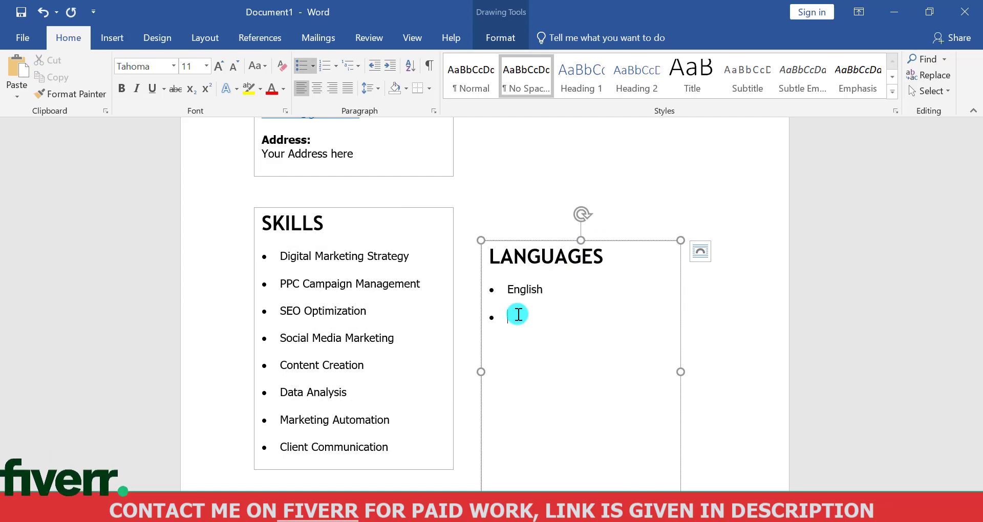
pyautogui.write('bic')
pyautogui.press('Escape')
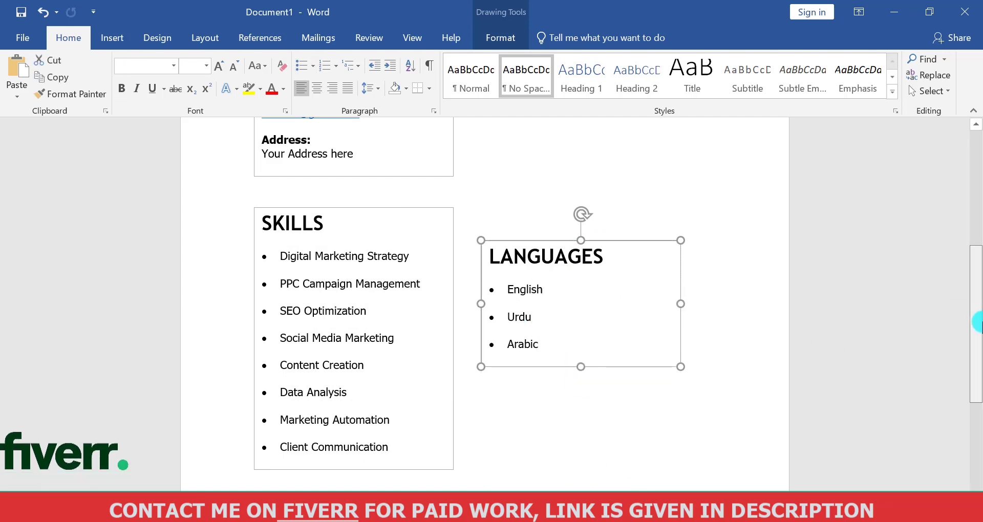
# Move the LANGUAGES text box directly below the SKILLS text box
pyautogui.scroll(-2, 599, 170)
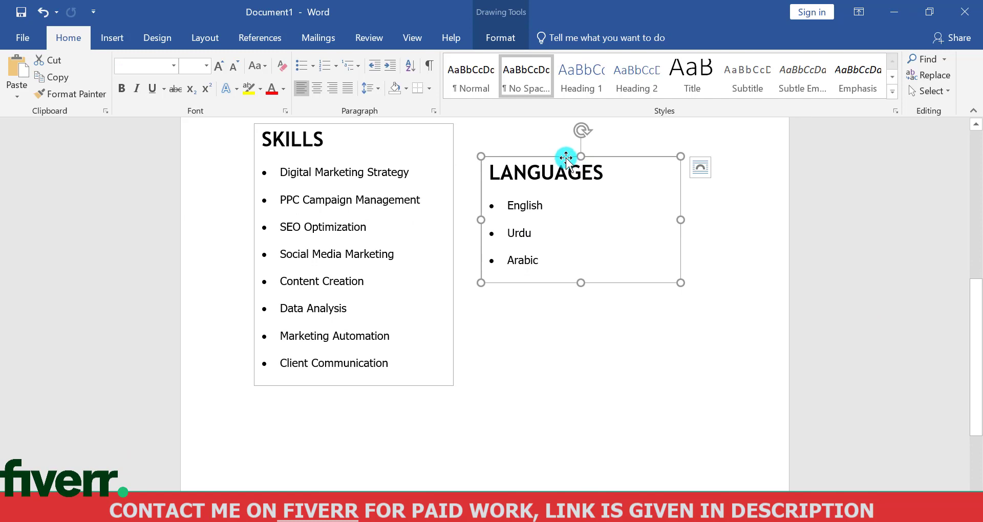
pyautogui.moveTo(565, 157); pyautogui.dragTo(341, 410)
pyautogui.moveTo(978, 316); pyautogui.dragTo(977, 403)
pyautogui.scroll(10, 574, 298)
# Duplicate the CONTACT ME text box, place the copy to its right and widen it toward the page edge
pyautogui.click(332, 219)
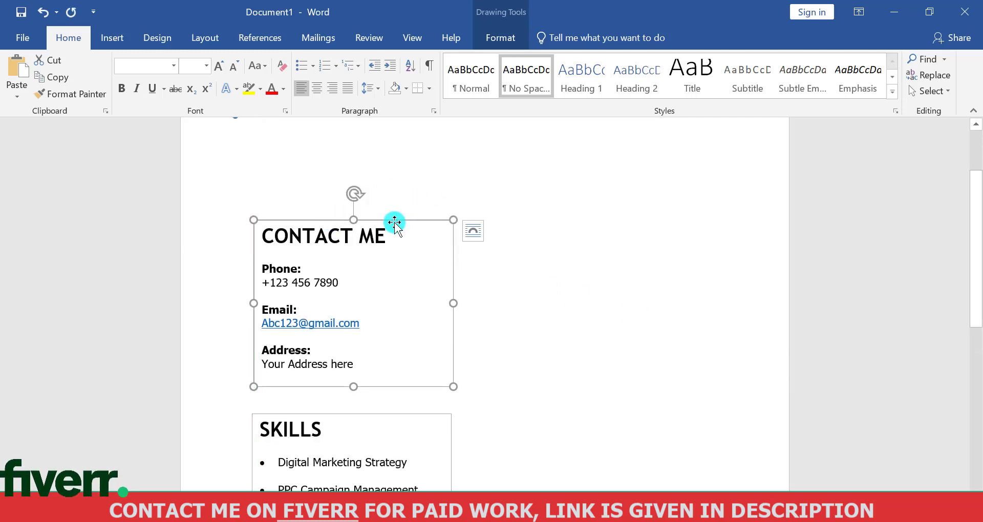
pyautogui.hotkey('ctrl', 'v')
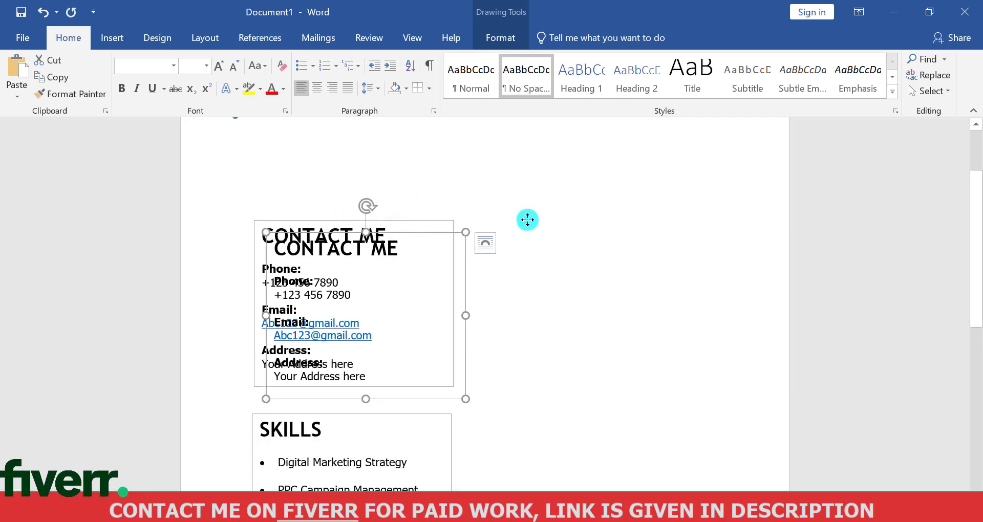
pyautogui.moveTo(527, 220); pyautogui.dragTo(622, 220)
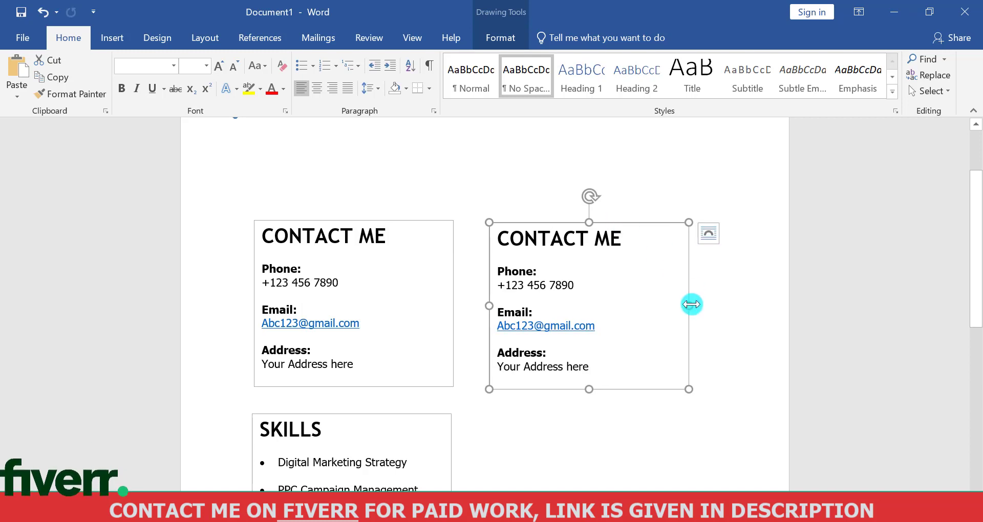
pyautogui.moveTo(750, 299); pyautogui.dragTo(767, 298)
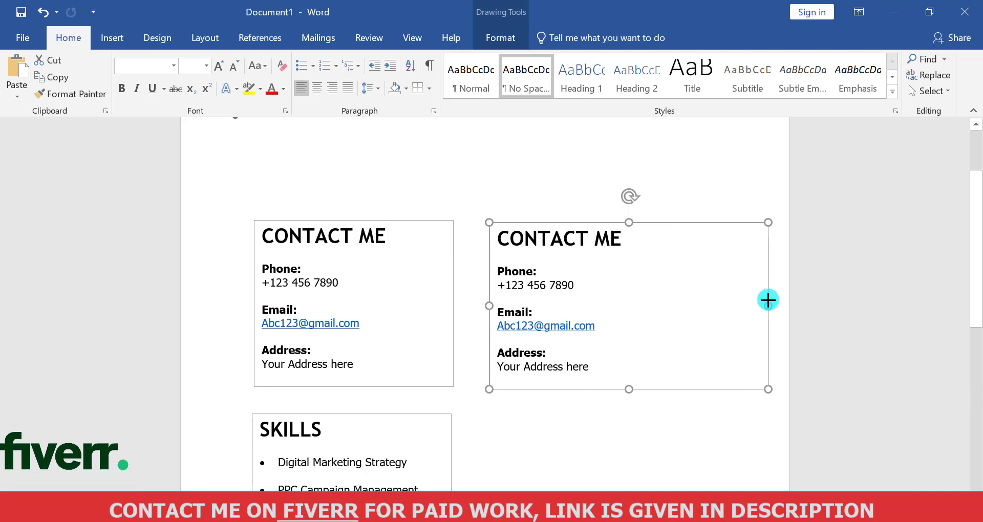
# Change the heading of the widened copy of the contact box to PROFILE
pyautogui.click(618, 242)
pyautogui.press('BackSpace')
pyautogui.press('BackSpace')
pyautogui.press('BackSpace')
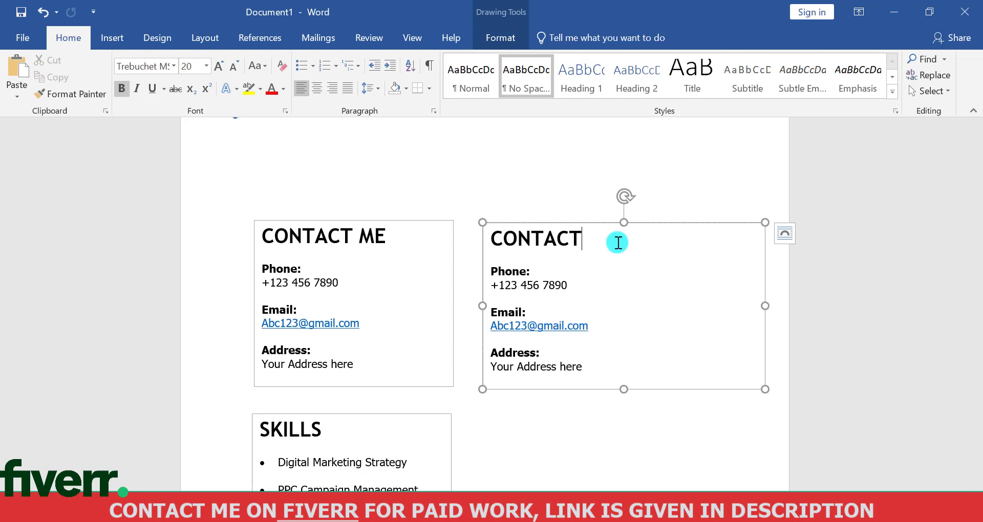
pyautogui.press('BackSpace')
pyautogui.write('PROFILE')
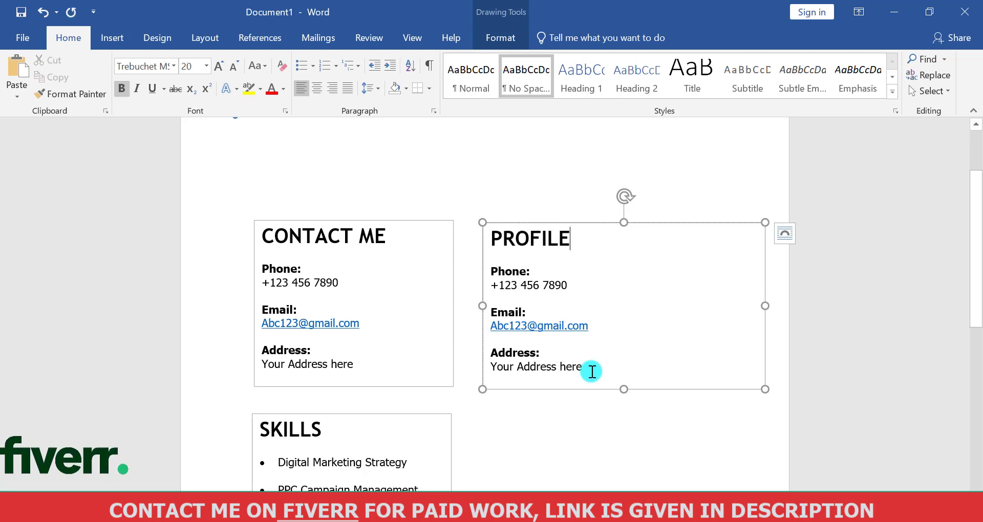
# Replace the contact details under PROFILE with the paragraph starting "Dynamic and results-oriented digital marketer" copied from Notepad
pyautogui.moveTo(588, 368); pyautogui.dragTo(490, 267)
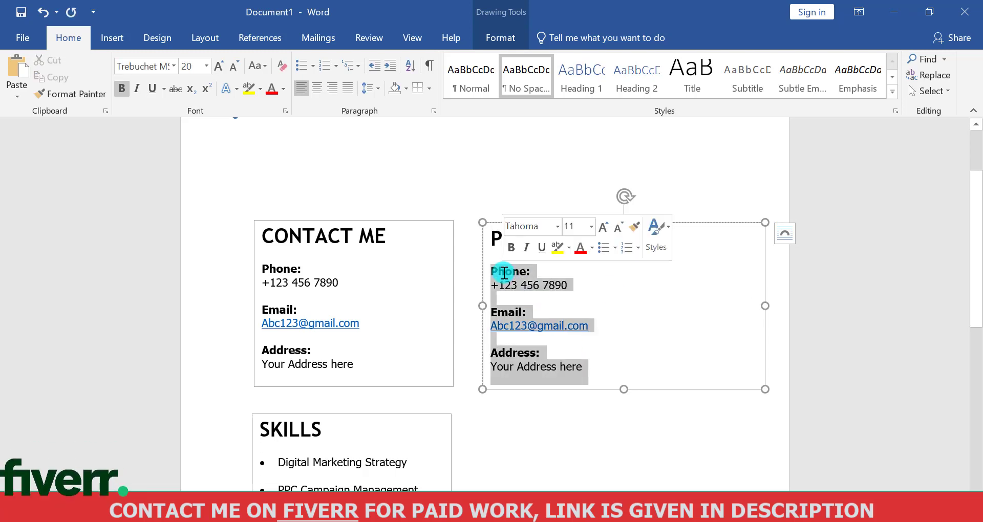
pyautogui.press('BackSpace')
pyautogui.hotkey('alt', 'Tab')
pyautogui.click(160, 210)
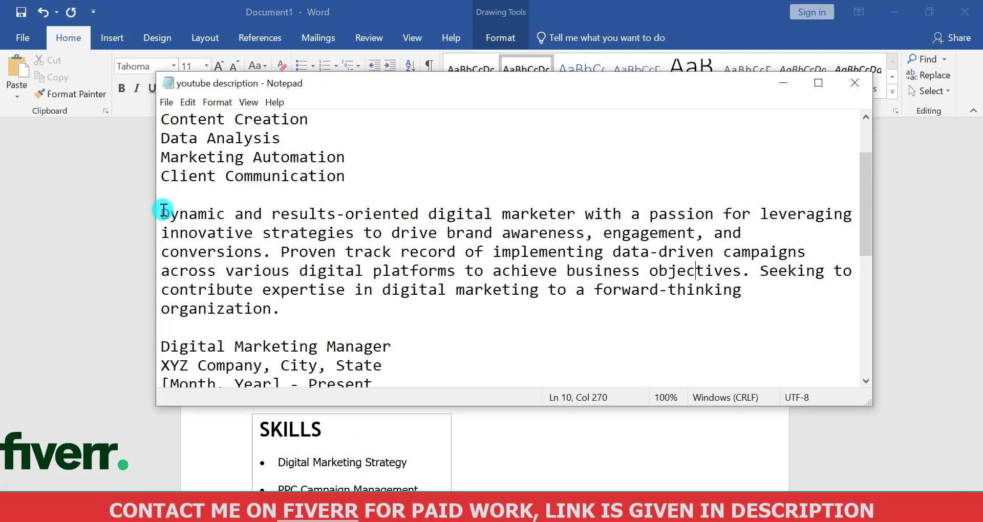
pyautogui.moveTo(160, 210); pyautogui.dragTo(291, 312)
pyautogui.hotkey('ctrl', 'c')
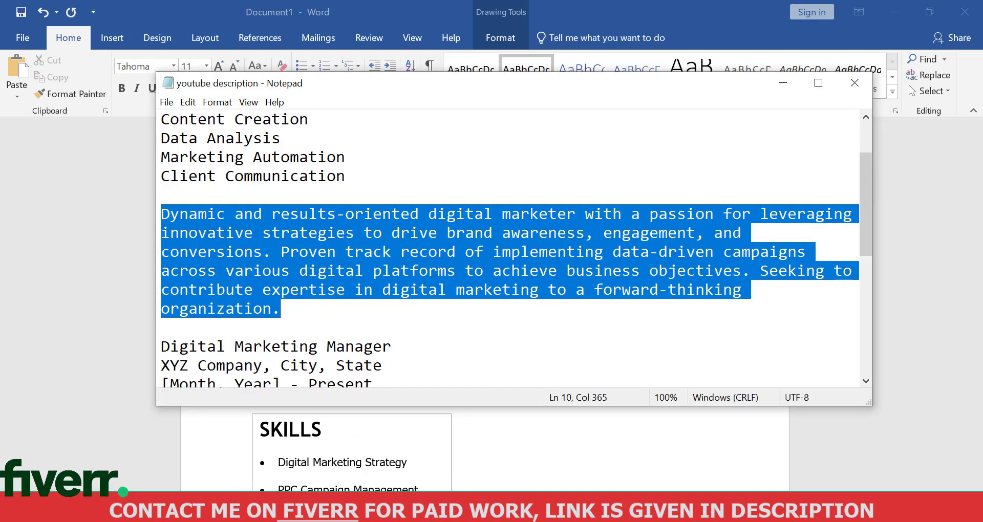
pyautogui.hotkey('alt', 'Tab')
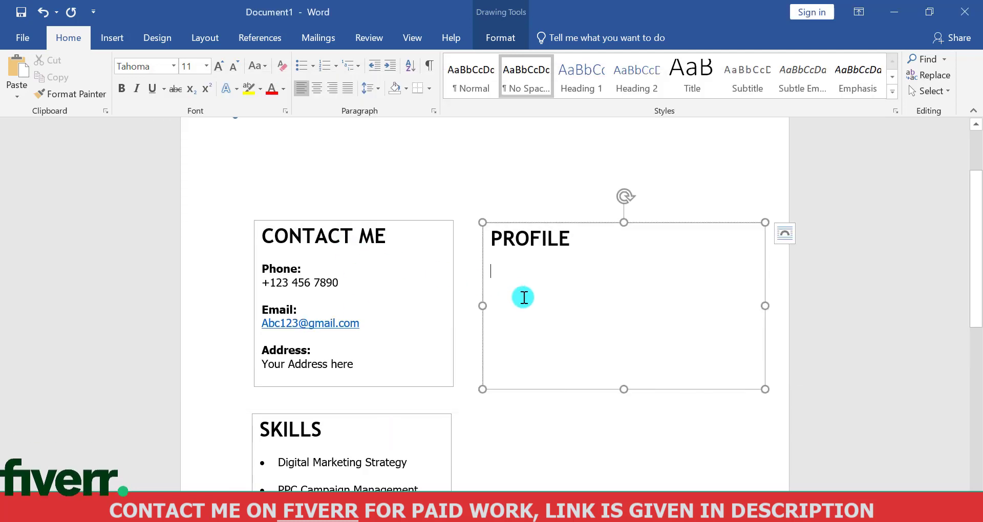
pyautogui.hotkey('ctrl', 'v')
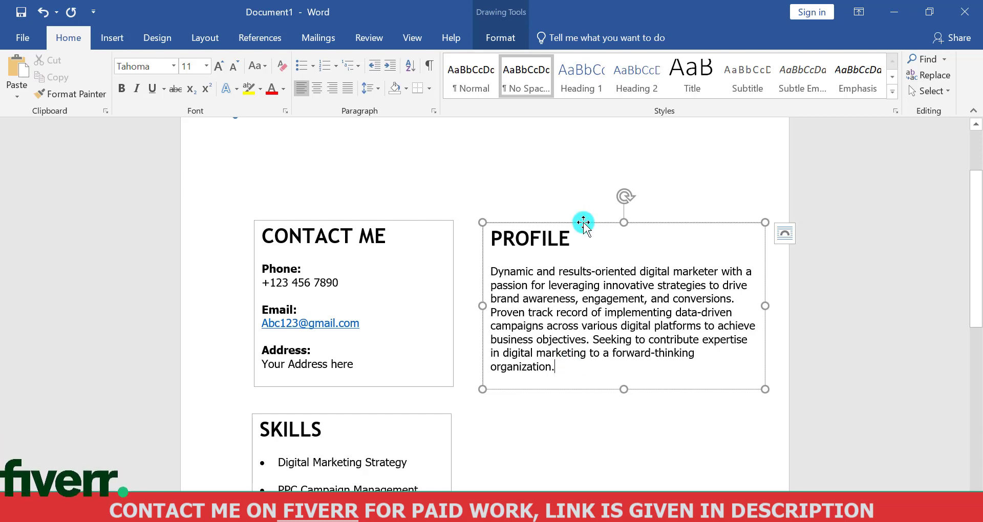
# Duplicate the PROFILE text box and align the copy directly below the original, beside SKILLS
pyautogui.hotkey('ctrl', 'v')
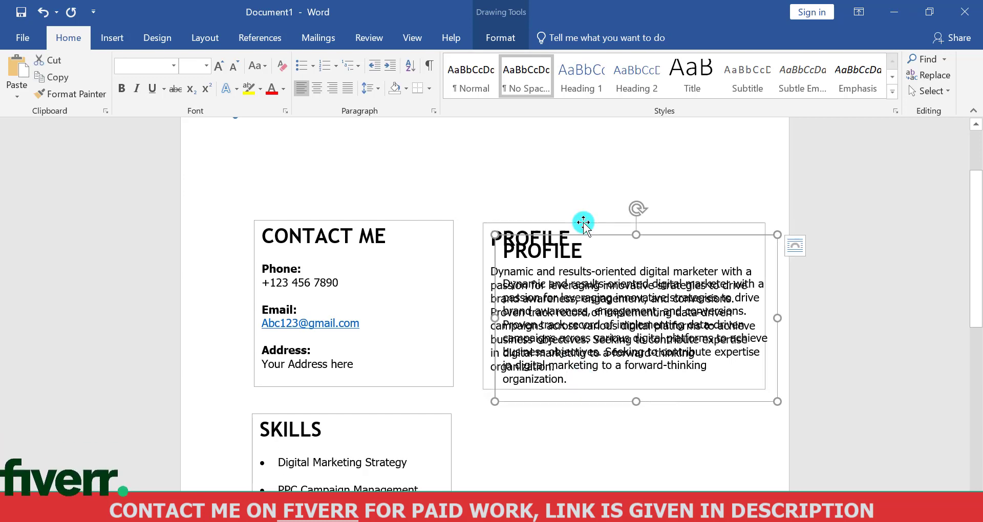
pyautogui.moveTo(586, 297); pyautogui.dragTo(574, 413)
pyautogui.moveTo(977, 357); pyautogui.dragTo(976, 268)
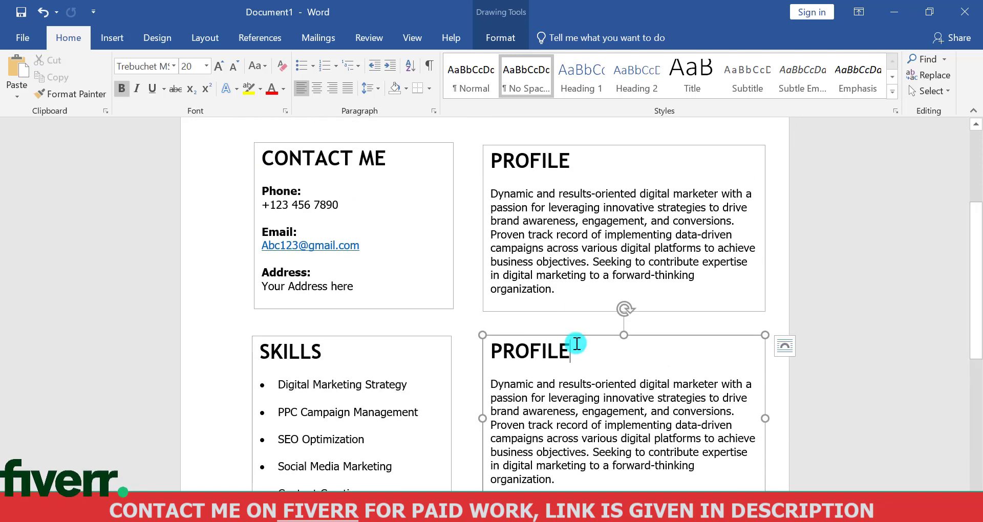
# Change the lower PROFILE box's heading to EXPERIENCE and delete the profile paragraph beneath it
pyautogui.press('BackSpace')
pyautogui.press('BackSpace')
pyautogui.press('BackSpace')
pyautogui.press('BackSpace')
pyautogui.write('EXPE')
pyautogui.scroll(-3, 601, 191)
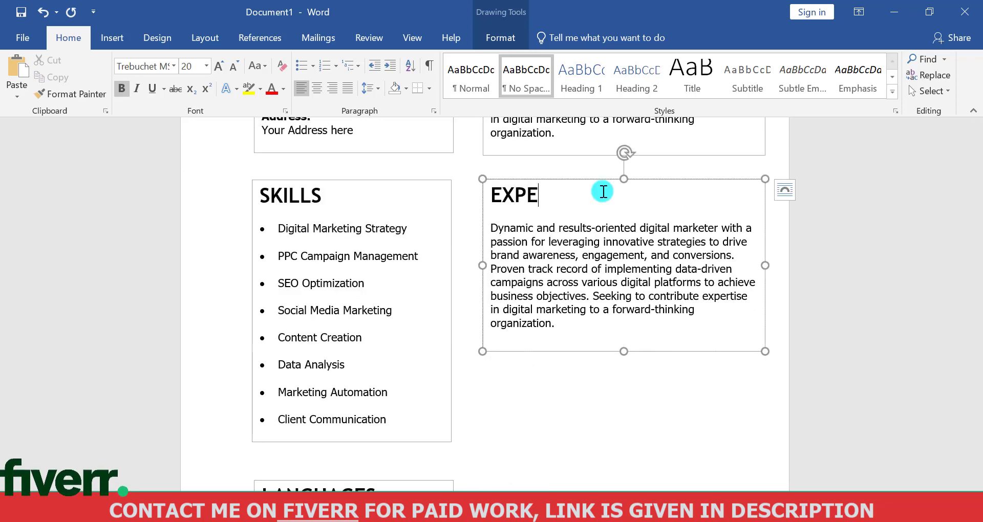
pyautogui.moveTo(558, 328); pyautogui.dragTo(538, 225)
pyautogui.write('Dynam')
pyautogui.press('BackSpace')
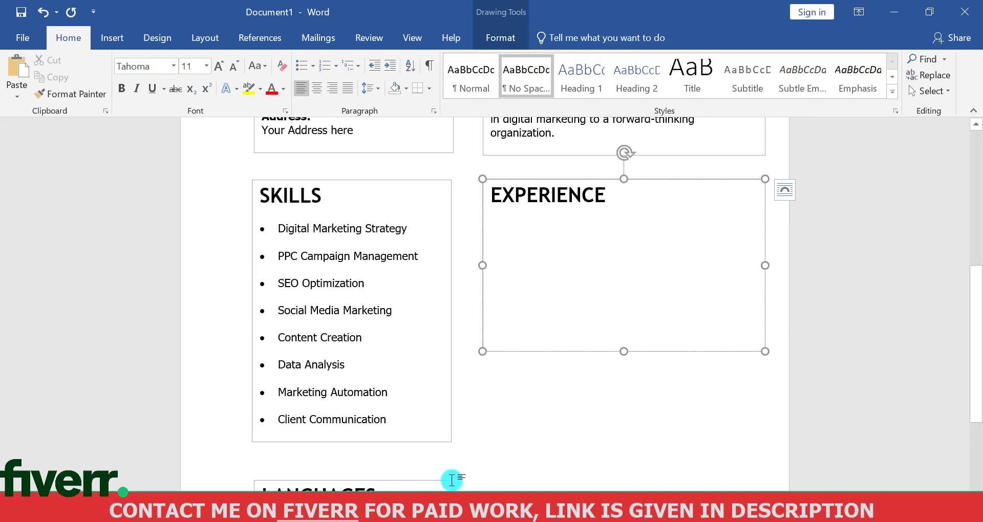
# Copy the Digital Marketing Manager job entry with its four duties from Notepad and paste it under the EXPERIENCE heading in Word
pyautogui.click(454, 507)
pyautogui.click(542, 365)
pyautogui.moveTo(870, 221); pyautogui.dragTo(869, 258)
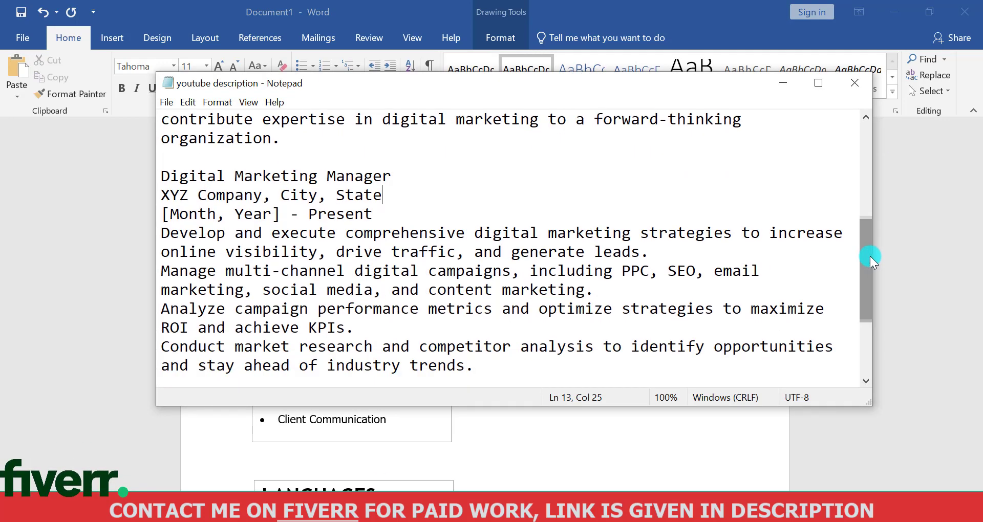
pyautogui.moveTo(160, 176); pyautogui.dragTo(476, 233)
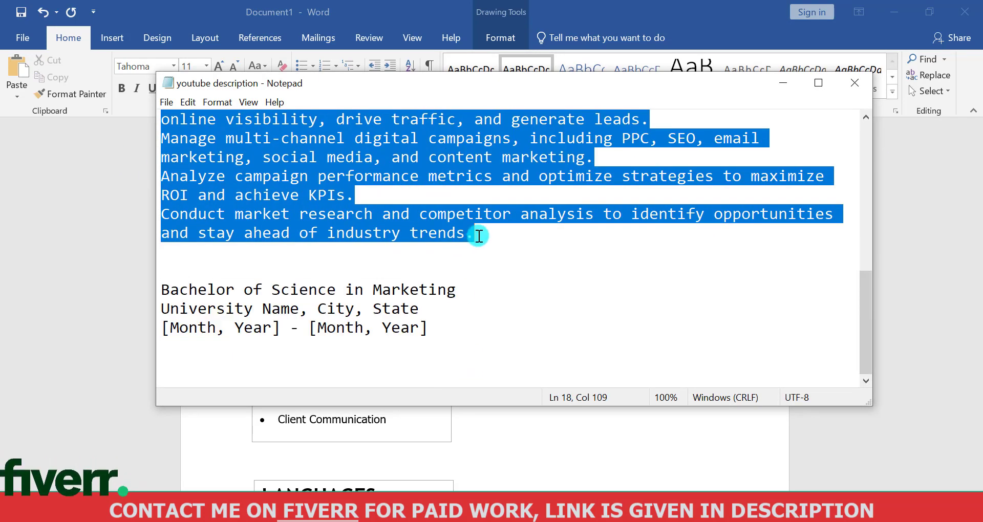
pyautogui.rightClick(351, 153)
pyautogui.click(389, 197)
pyautogui.click(404, 445)
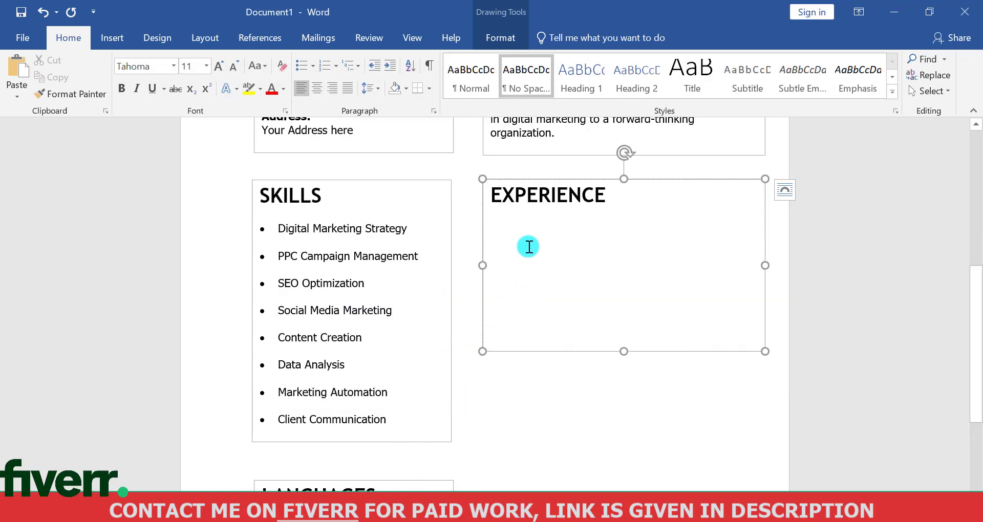
pyautogui.hotkey('ctrl', 'v')
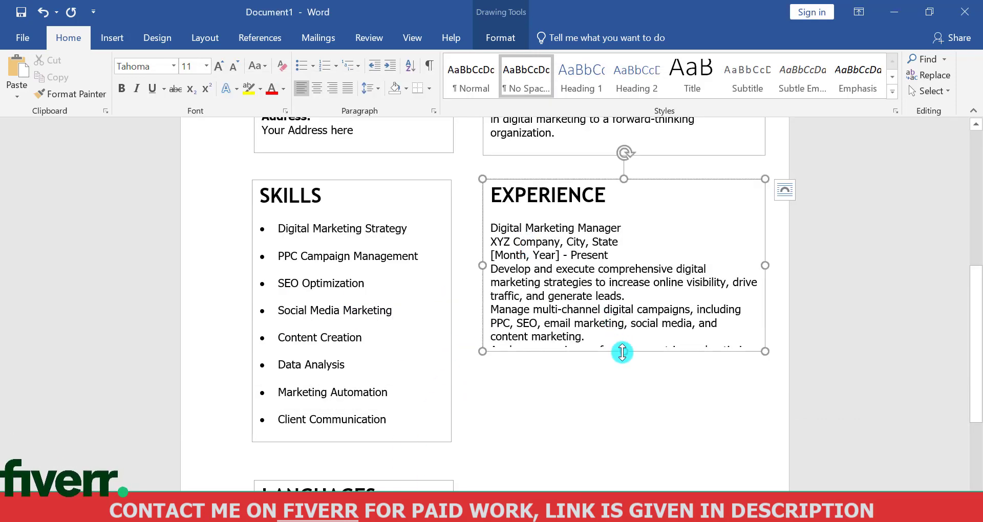
# Lengthen the EXPERIENCE text box to fit the job entry and insert a blank line after the "[Month, Year] – Present" line
pyautogui.moveTo(622, 419); pyautogui.dragTo(622, 457)
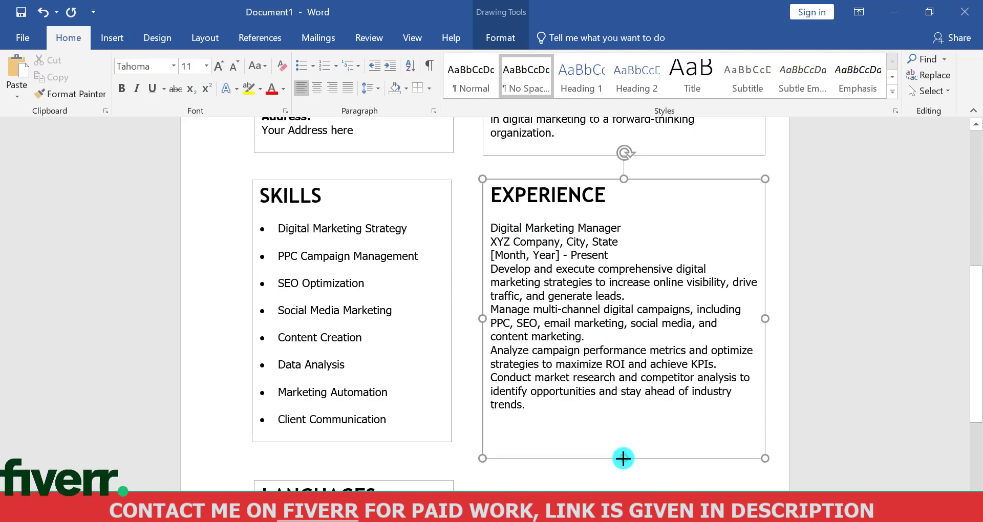
pyautogui.click(629, 250)
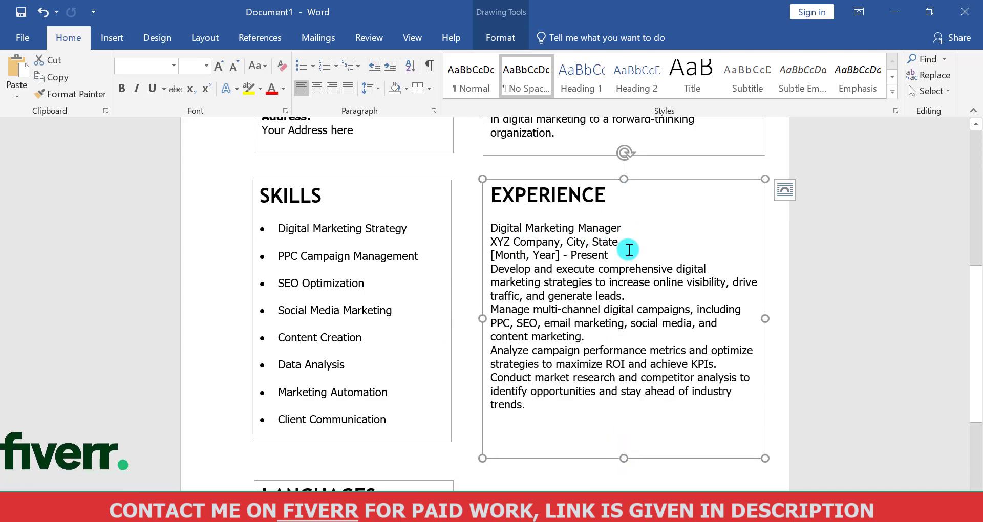
pyautogui.press('Return')
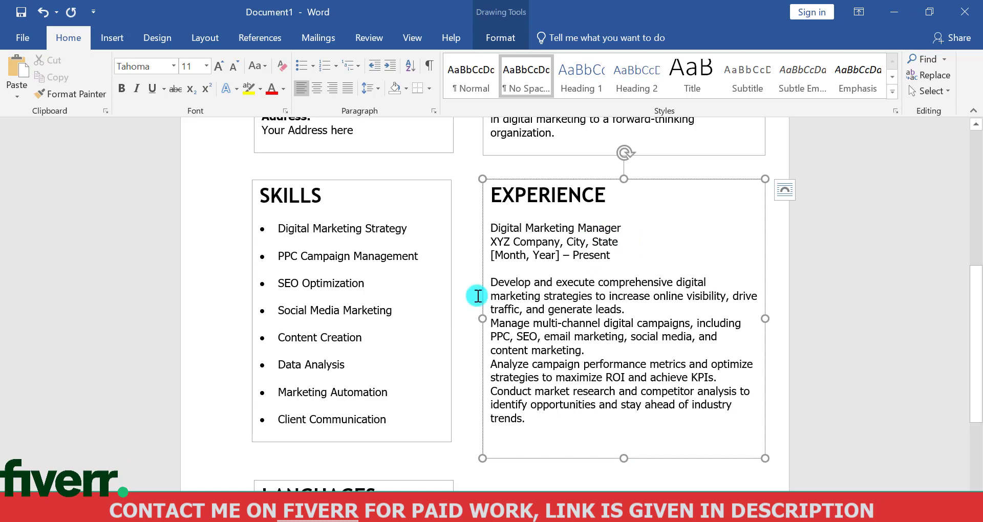
# Format the four job duties as a size 10 bulleted list with reduced indent, and shorten the EXPERIENCE box to fit
pyautogui.tripleClick(527, 395)
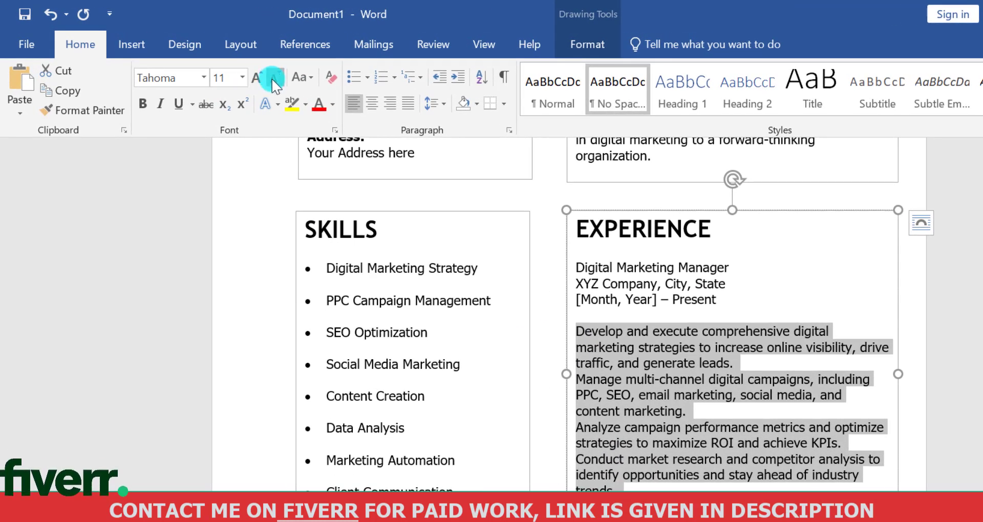
pyautogui.click(272, 79)
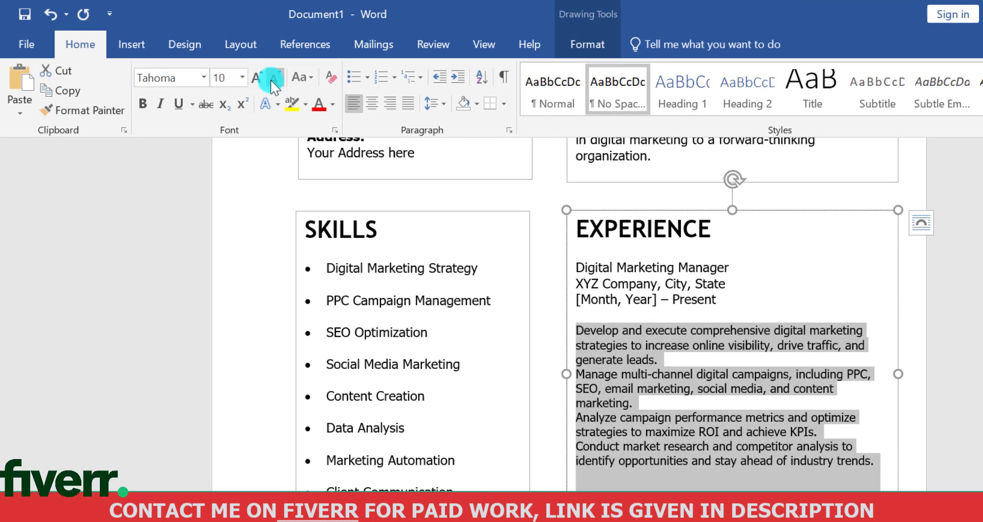
pyautogui.click(354, 77)
pyautogui.click(442, 76)
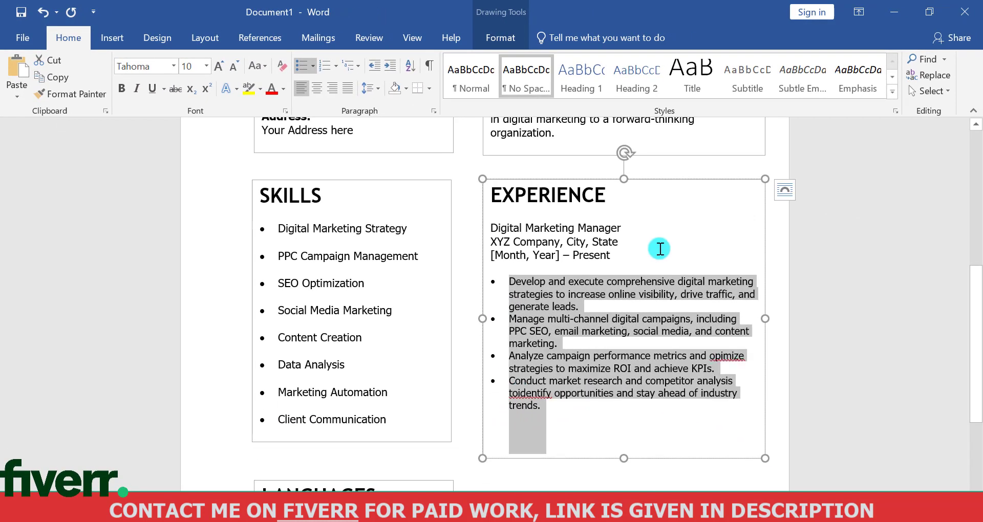
pyautogui.click(655, 244)
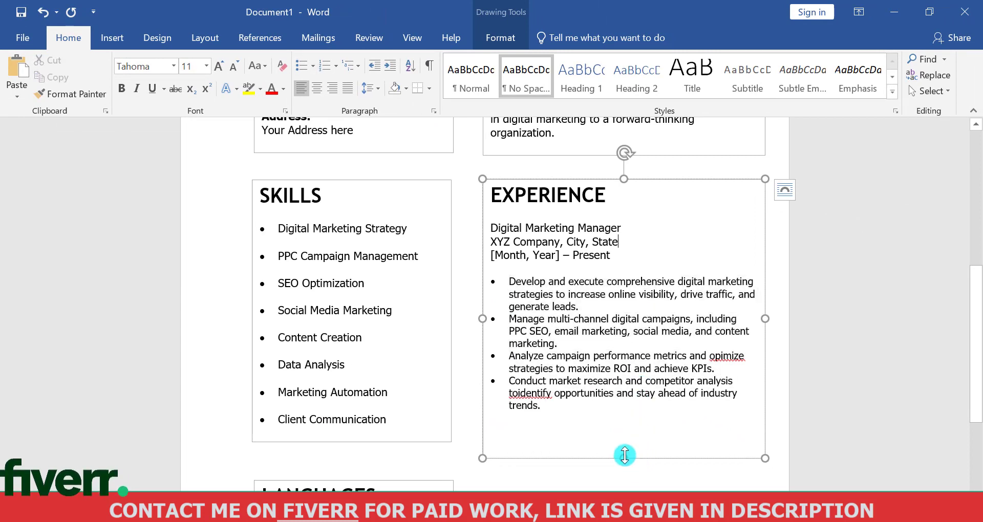
pyautogui.moveTo(623, 429)
pyautogui.mouseDown()
pyautogui.moveTo(623, 411)
pyautogui.moveTo(623, 427)
pyautogui.mouseUp()
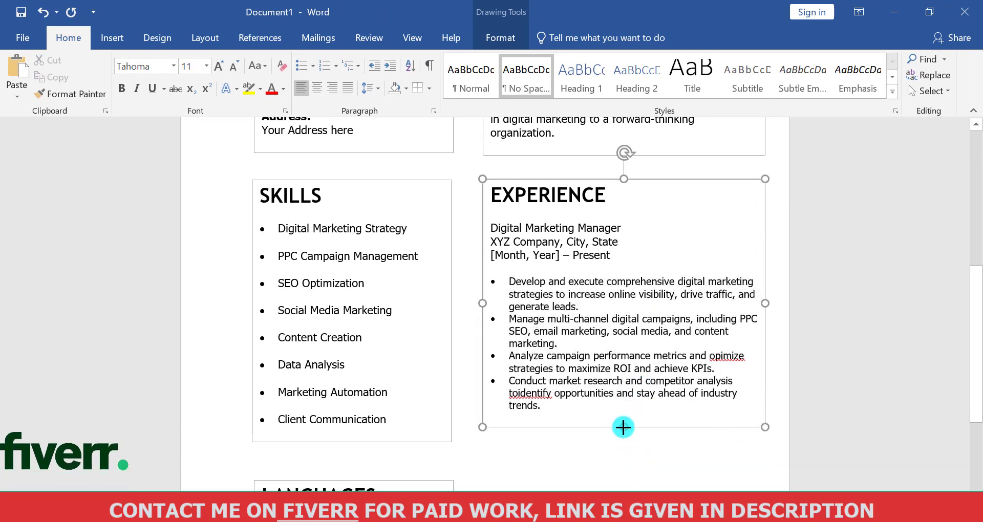
# Format the "Digital Marketing Manager" job title in the EXPERIENCE box as bold at size 12
pyautogui.moveTo(618, 227); pyautogui.dragTo(496, 230)
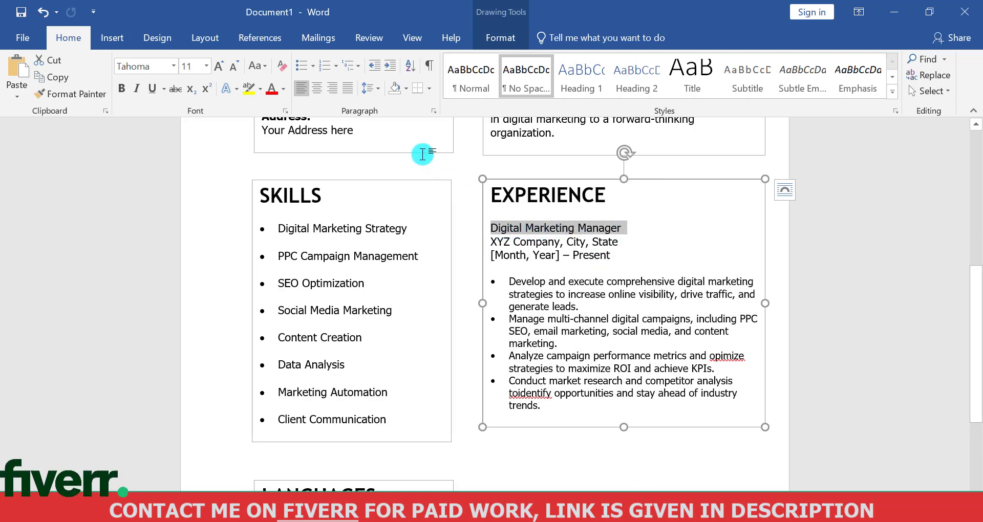
pyautogui.click(216, 72)
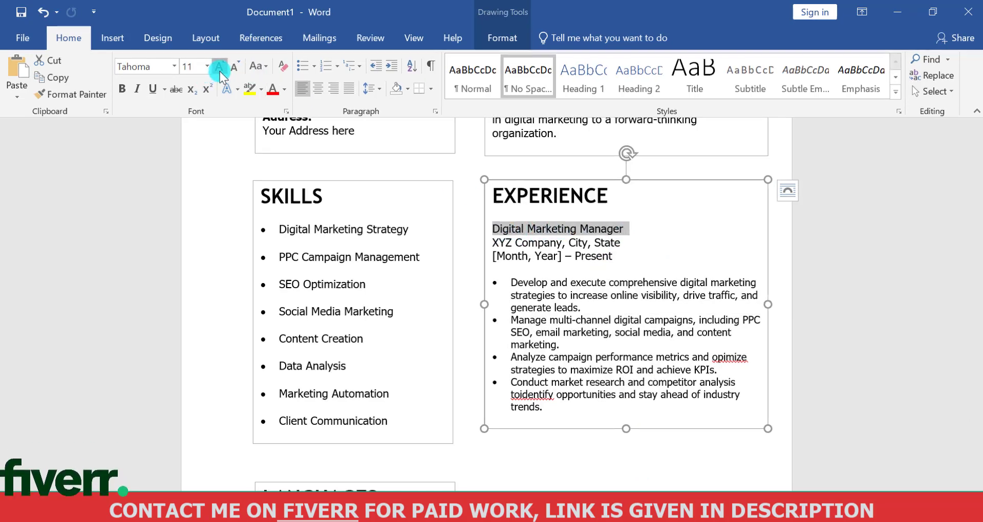
pyautogui.click(145, 106)
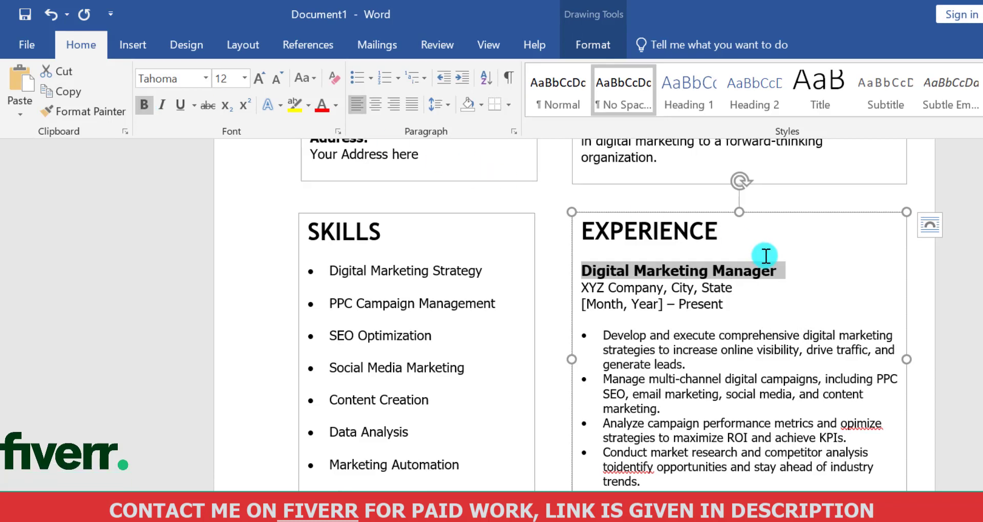
# Italicize the "XYZ Company, City, State" line and set the "[Month, Year] – Present" line to size 10
pyautogui.moveTo(742, 293); pyautogui.dragTo(578, 289)
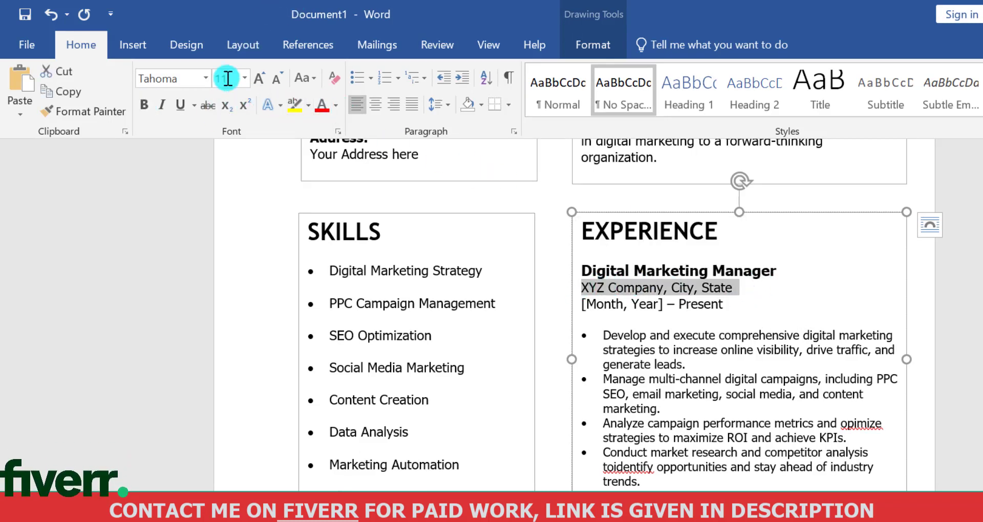
pyautogui.click(162, 105)
pyautogui.moveTo(735, 306); pyautogui.dragTo(585, 308)
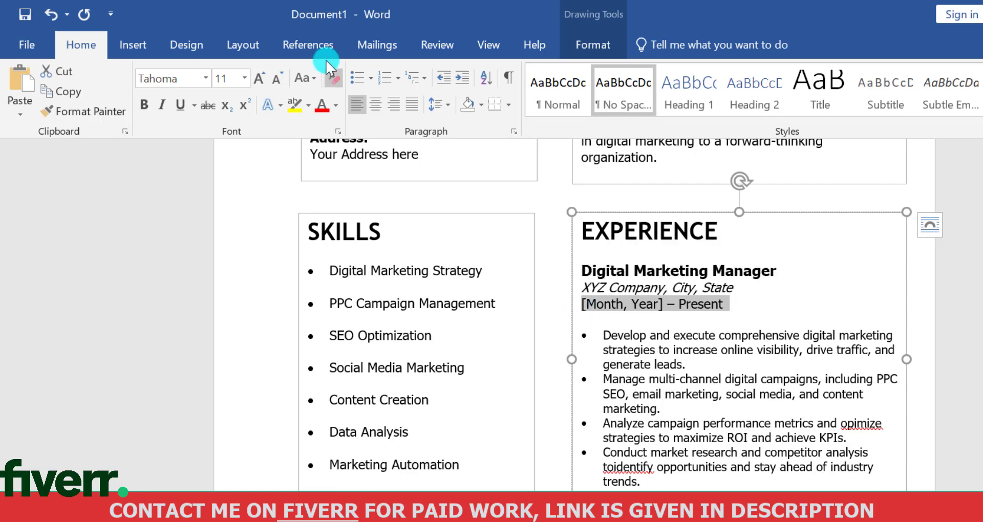
pyautogui.click(277, 82)
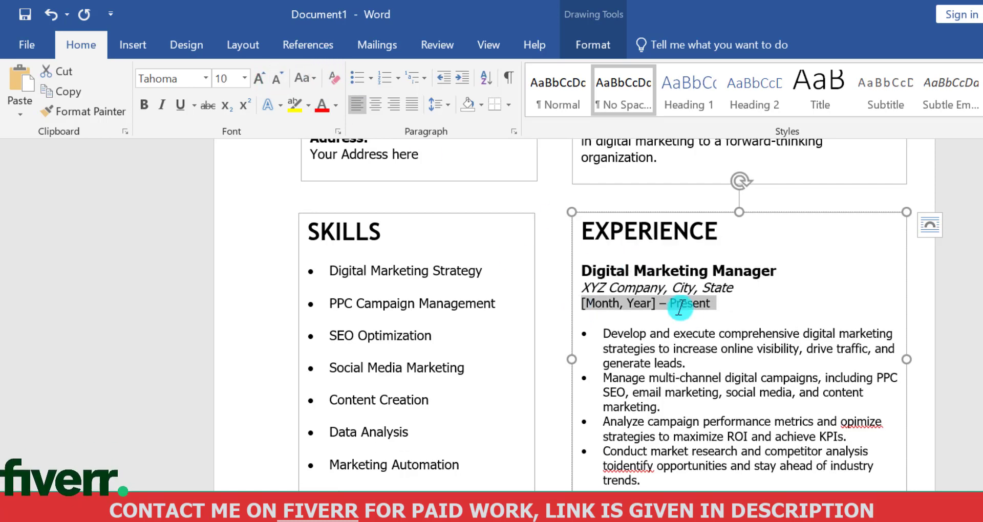
pyautogui.click(694, 328)
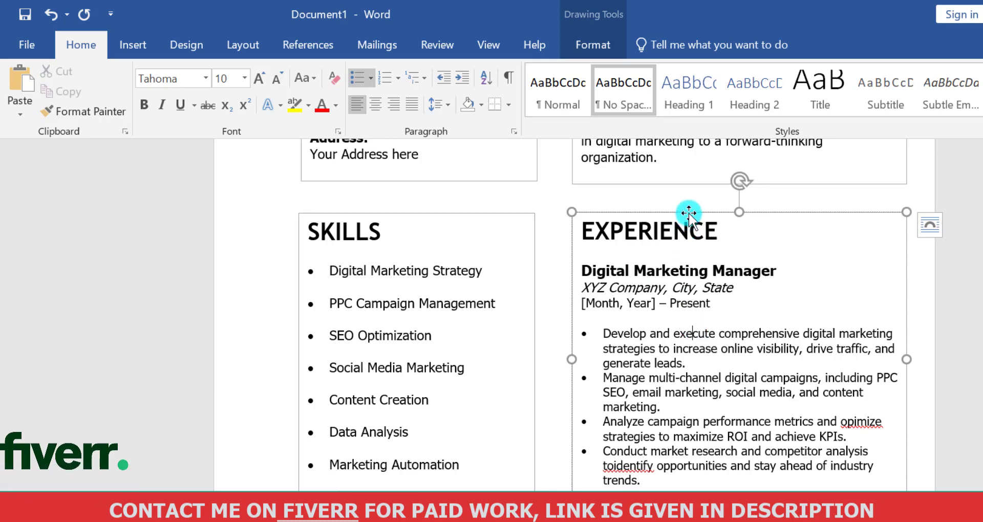
# Duplicate the EXPERIENCE text box and move the copy down to the lower part of the original box
pyautogui.hotkey('ctrl', 'v')
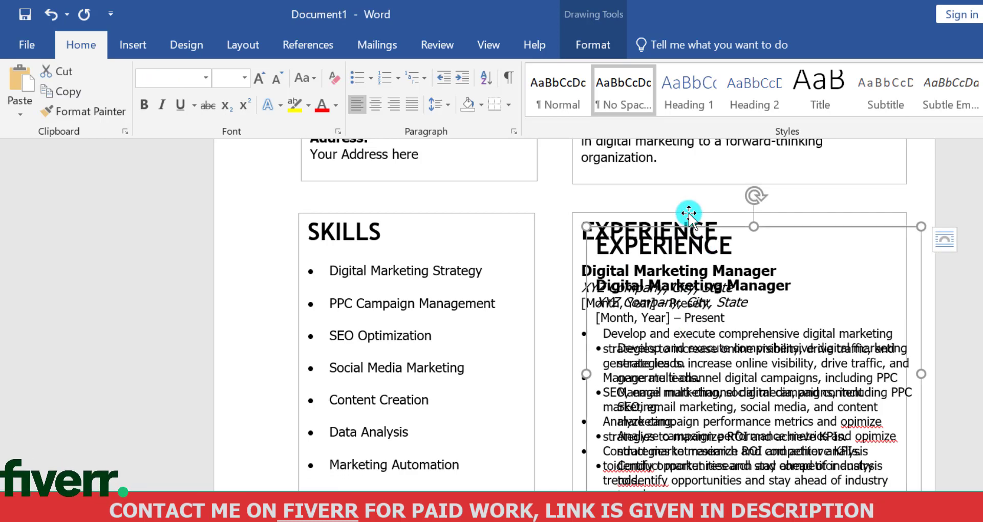
pyautogui.moveTo(695, 225); pyautogui.dragTo(649, 516)
pyautogui.scroll(-3, 894, 388)
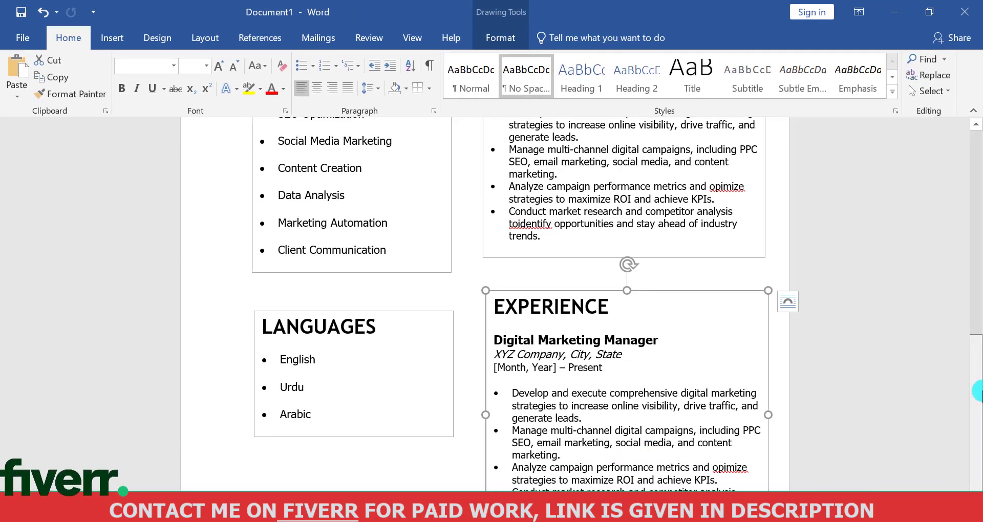
pyautogui.moveTo(580, 291); pyautogui.dragTo(564, 226)
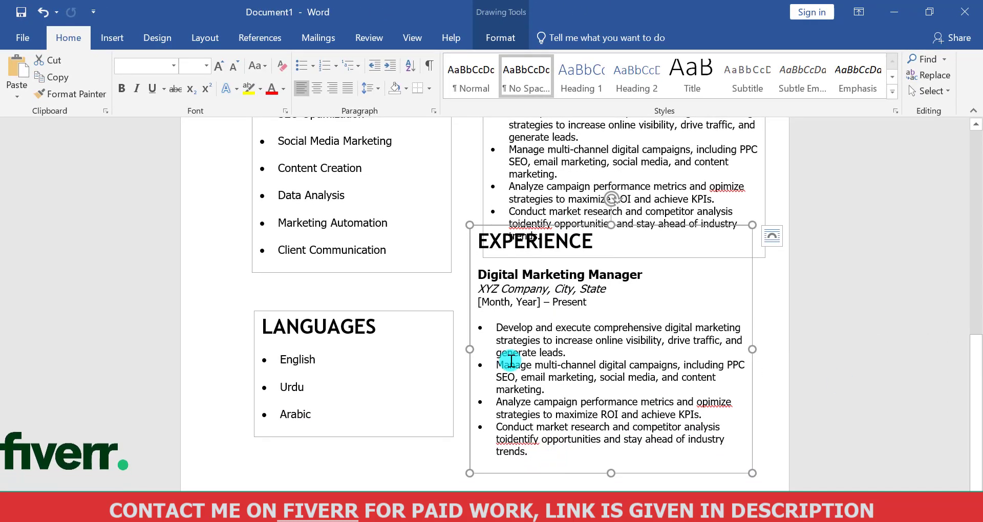
# Delete the four job duties from the copied box, shorten it to about 1.94" high, and place it below the original EXPERIENCE box
pyautogui.moveTo(556, 451); pyautogui.dragTo(502, 318)
pyautogui.press('Delete')
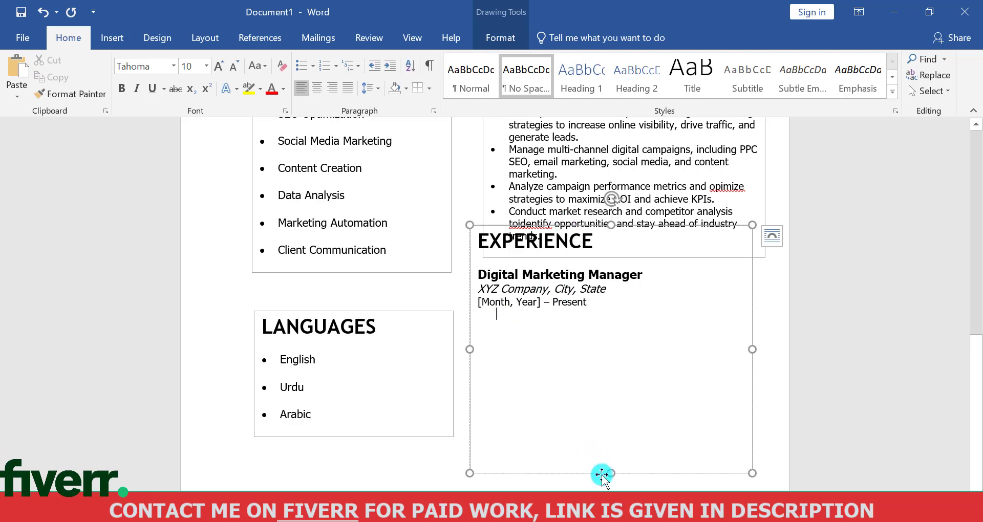
pyautogui.moveTo(606, 471); pyautogui.dragTo(610, 379)
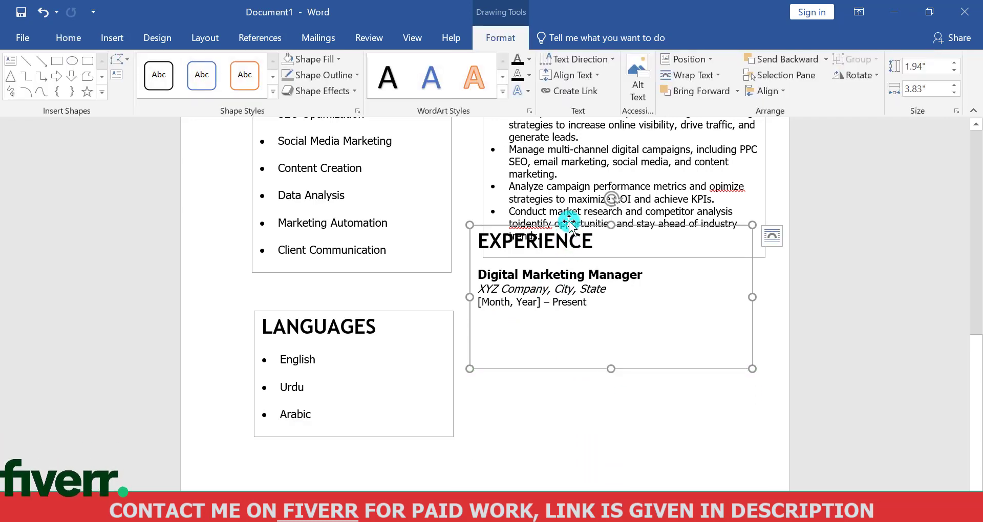
pyautogui.moveTo(566, 219); pyautogui.dragTo(596, 305)
# Change the copied box's heading to EDUCATION
pyautogui.click(616, 305)
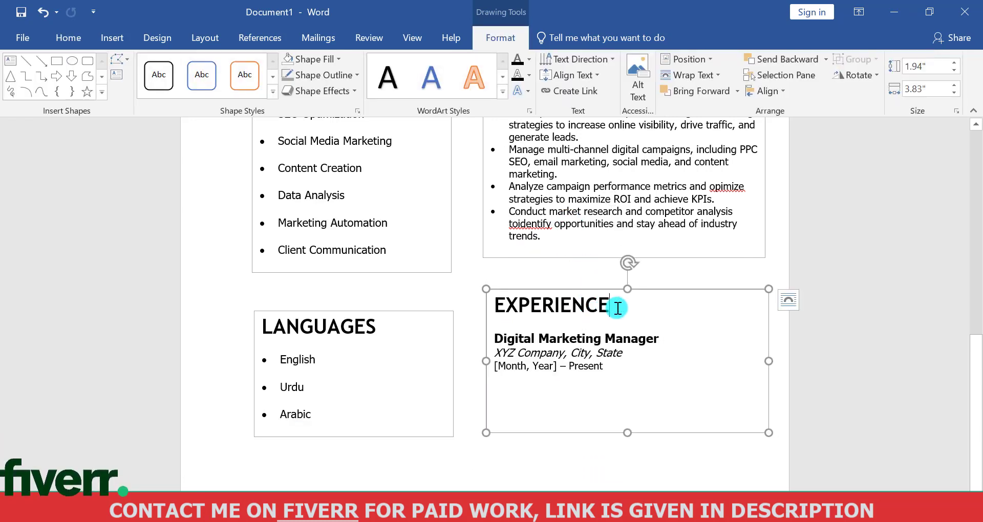
pyautogui.press('BackSpace')
pyautogui.press('BackSpace')
pyautogui.press('BackSpace')
pyautogui.press('BackSpace')
pyautogui.press('BackSpace')
pyautogui.press('BackSpace')
pyautogui.press('BackSpace')
pyautogui.write('DUCATION')
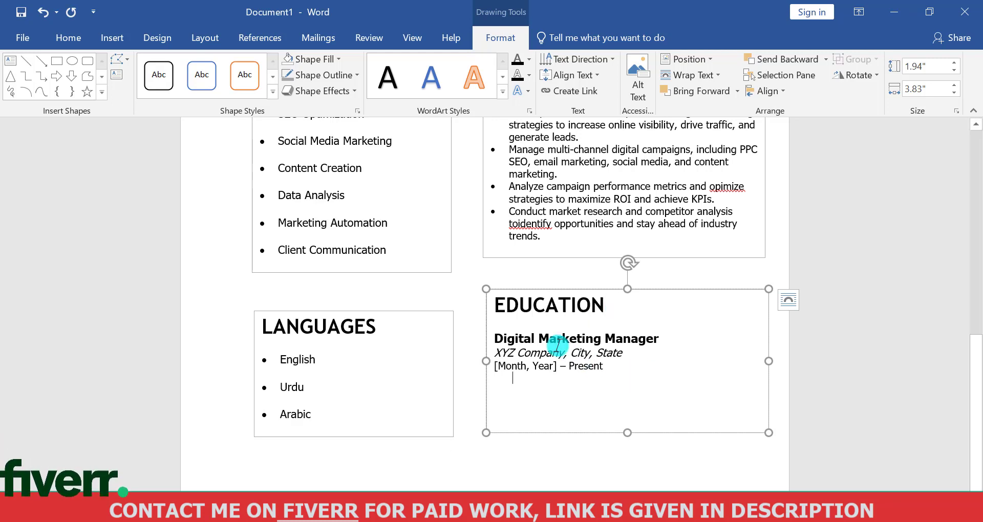
# Delete the job title, company and date lines under the EDUCATION heading and turn off bold for the new text
pyautogui.moveTo(557, 345); pyautogui.dragTo(527, 341)
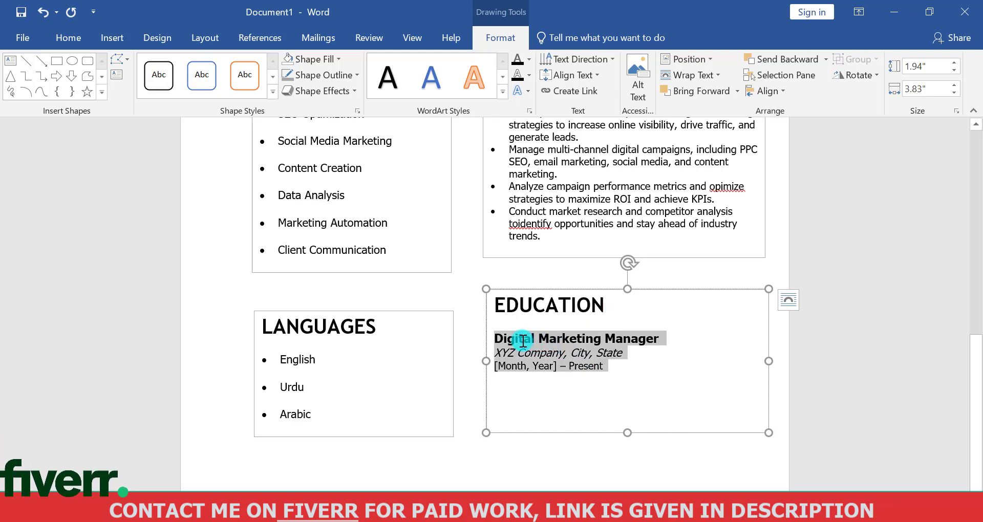
pyautogui.press('BackSpace')
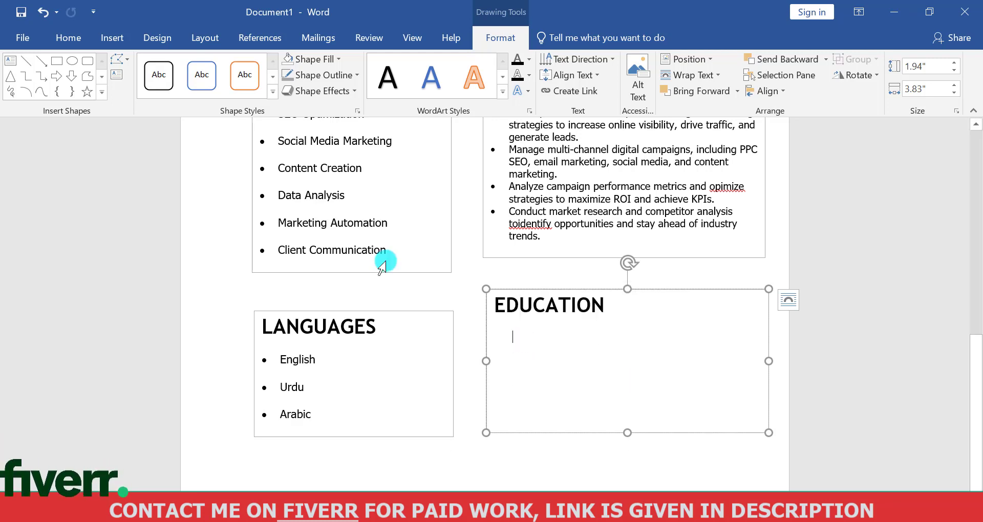
pyautogui.click(81, 39)
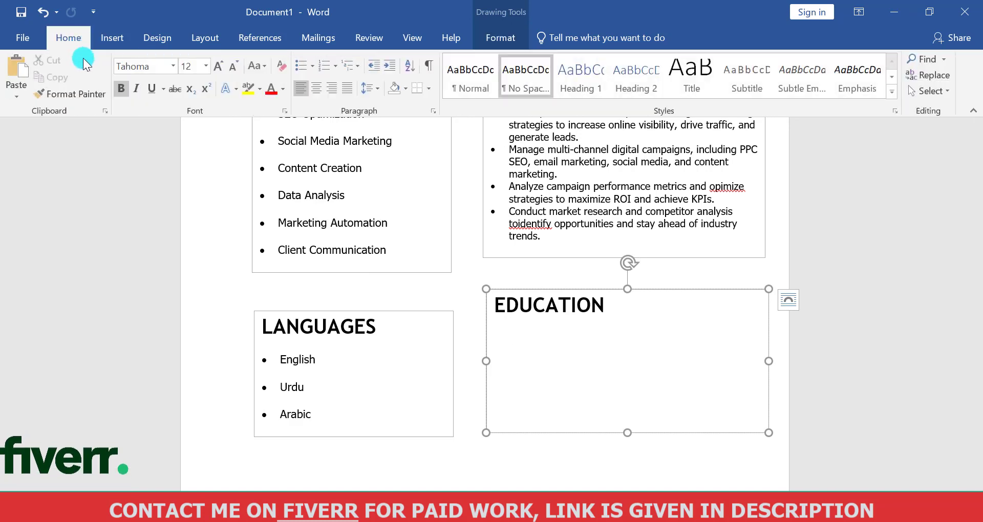
pyautogui.click(119, 94)
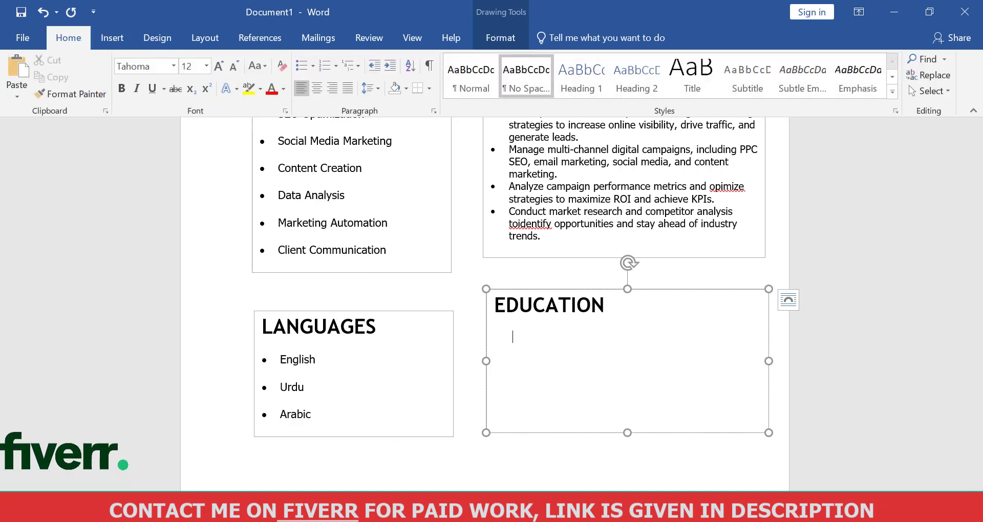
# Copy the three-line Bachelor of Science in Marketing entry from Notepad and paste it under the EDUCATION heading in Word
pyautogui.click(379, 512)
pyautogui.click(431, 330)
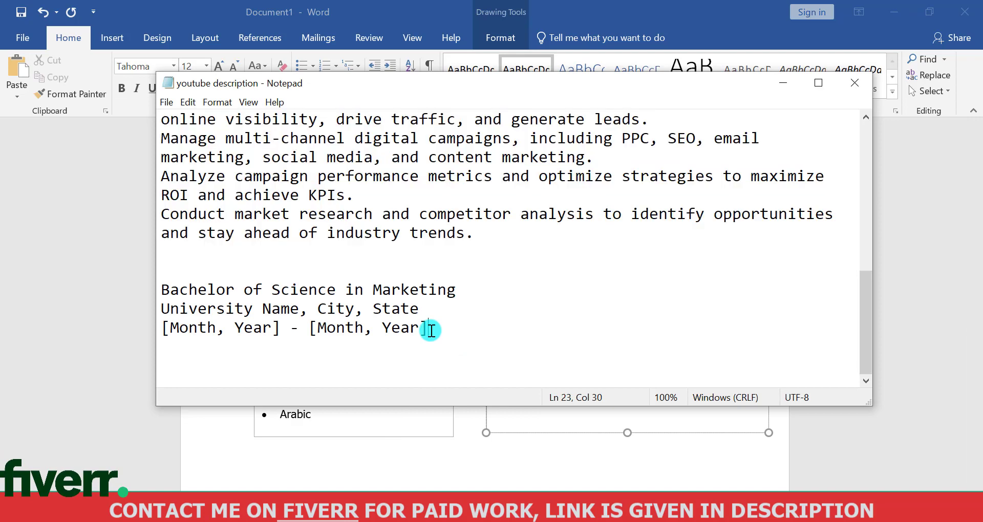
pyautogui.moveTo(421, 331); pyautogui.dragTo(168, 297)
pyautogui.hotkey('ctrl', 'c')
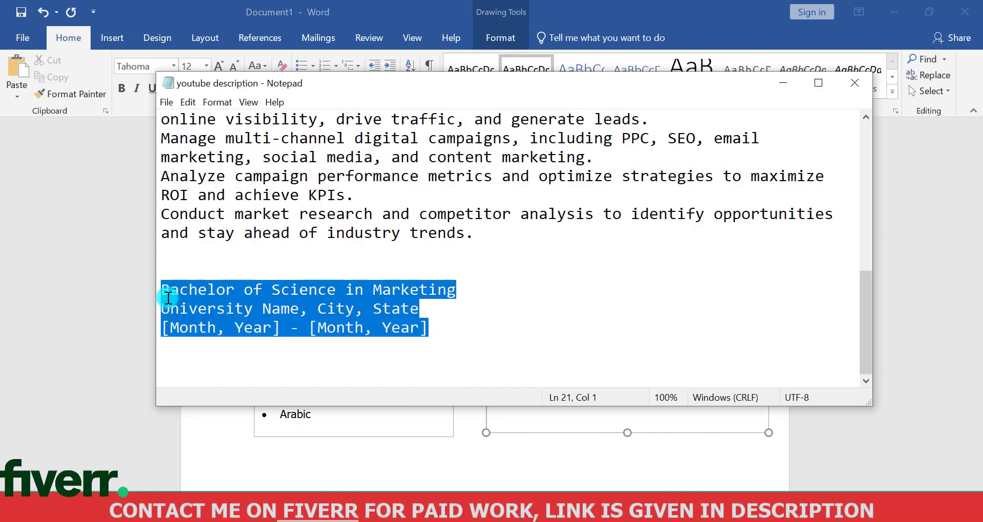
pyautogui.click(456, 512)
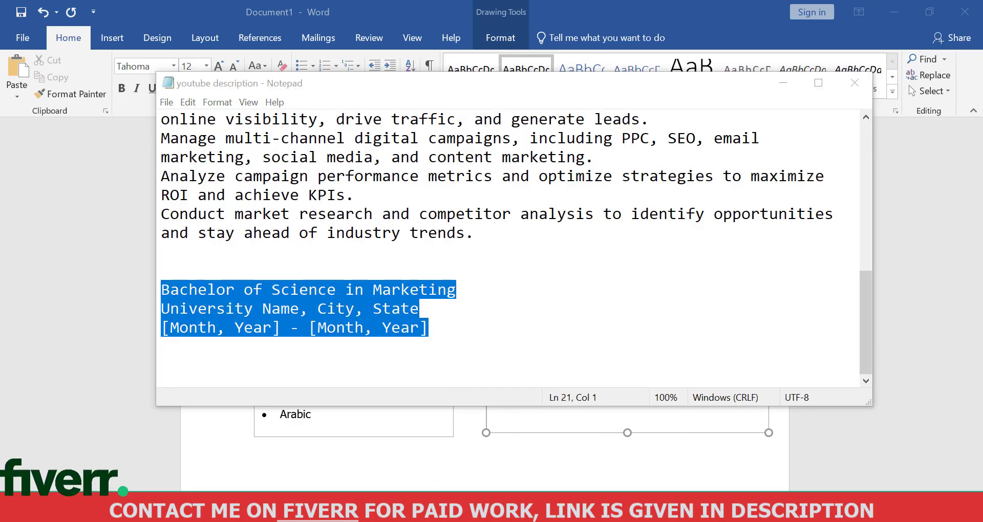
pyautogui.hotkey('ctrl', 'v')
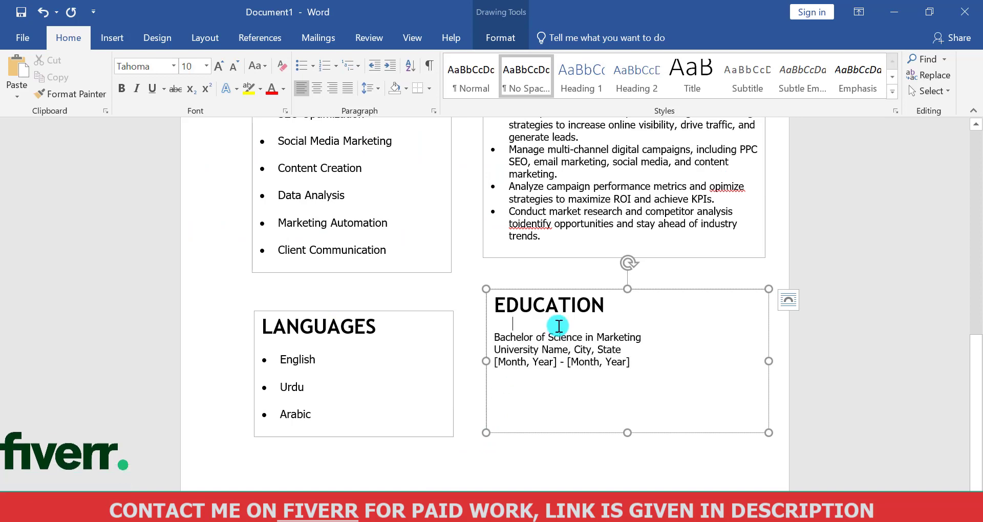
# Format the "Bachelor of Science in Marketing" line as bold at size 12
pyautogui.moveTo(642, 335); pyautogui.dragTo(494, 338)
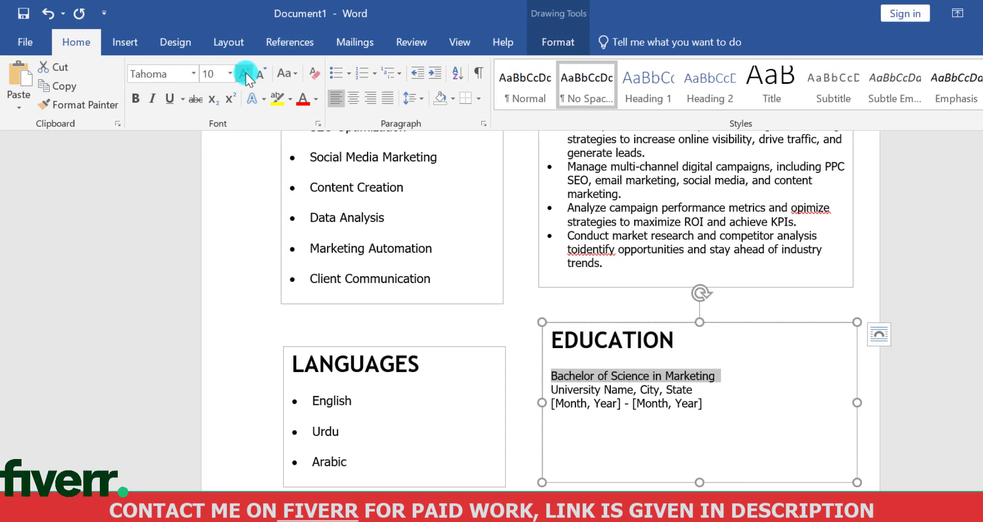
pyautogui.click(246, 74)
pyautogui.click(246, 74)
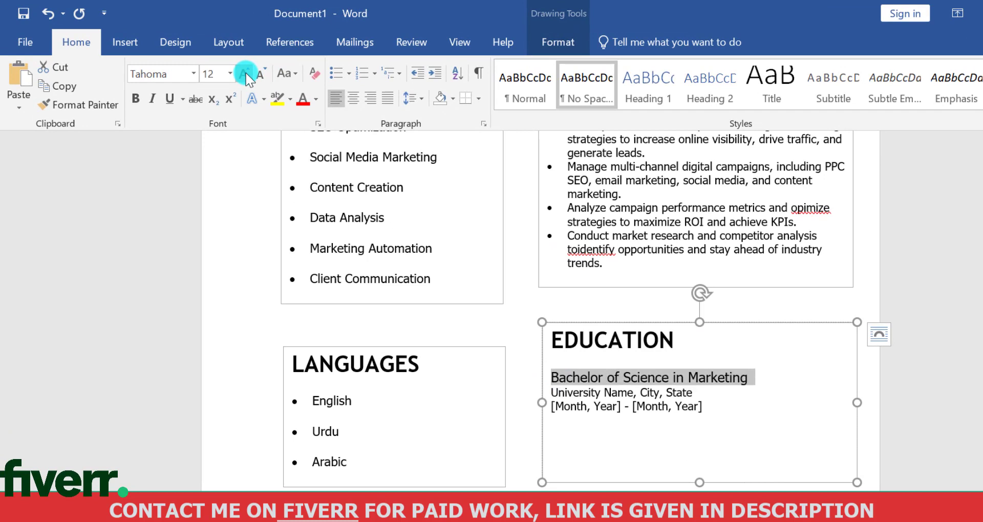
pyautogui.click(136, 98)
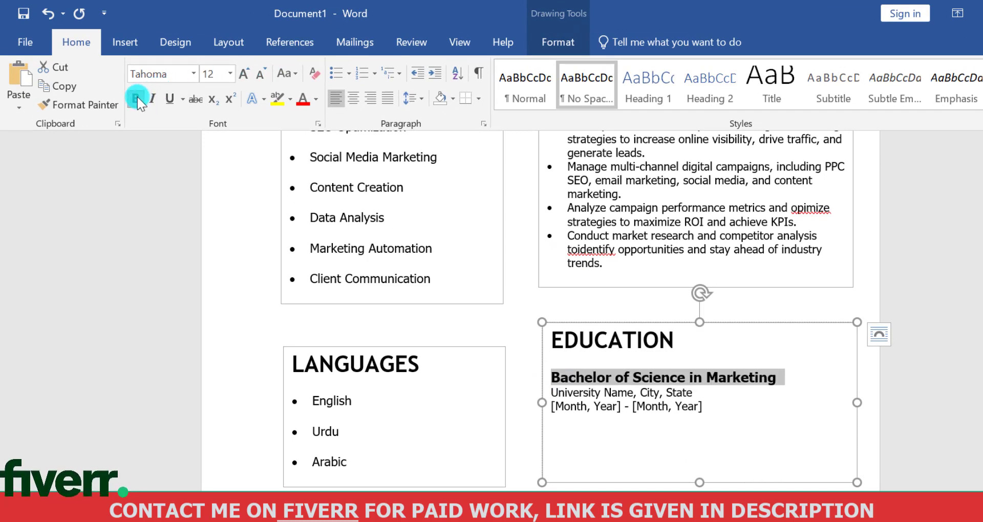
# Format the "University Name, City, State" line as italic at size 11
pyautogui.click(693, 392)
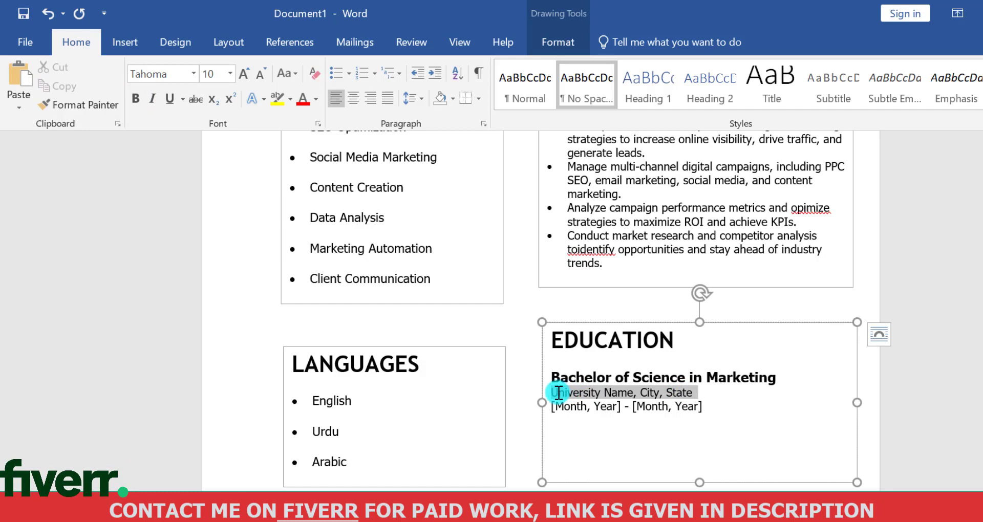
pyautogui.moveTo(692, 391); pyautogui.dragTo(557, 392)
pyautogui.click(244, 75)
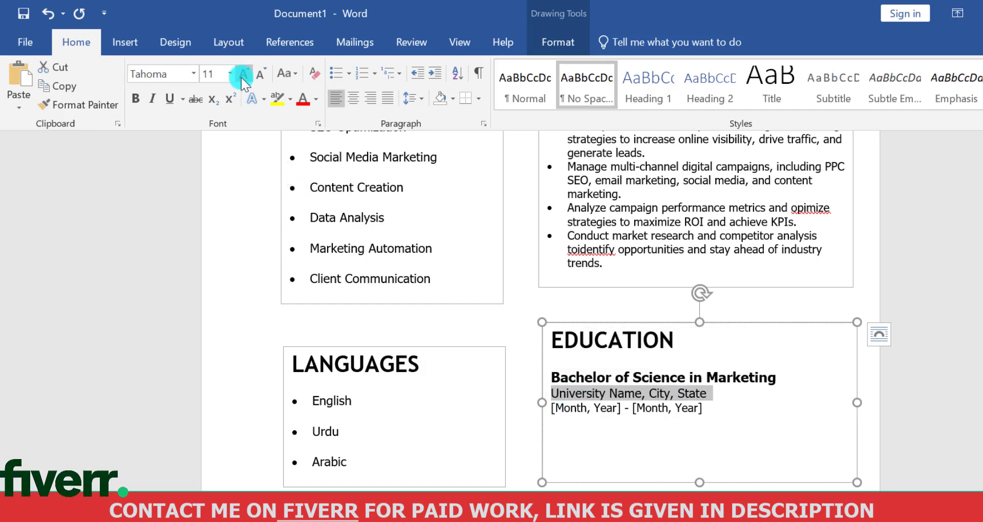
pyautogui.click(153, 99)
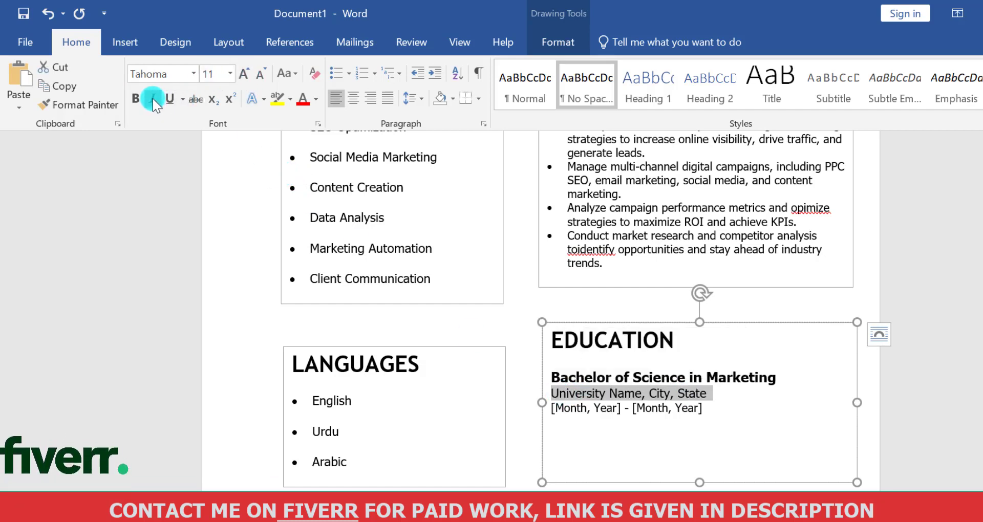
pyautogui.click(677, 393)
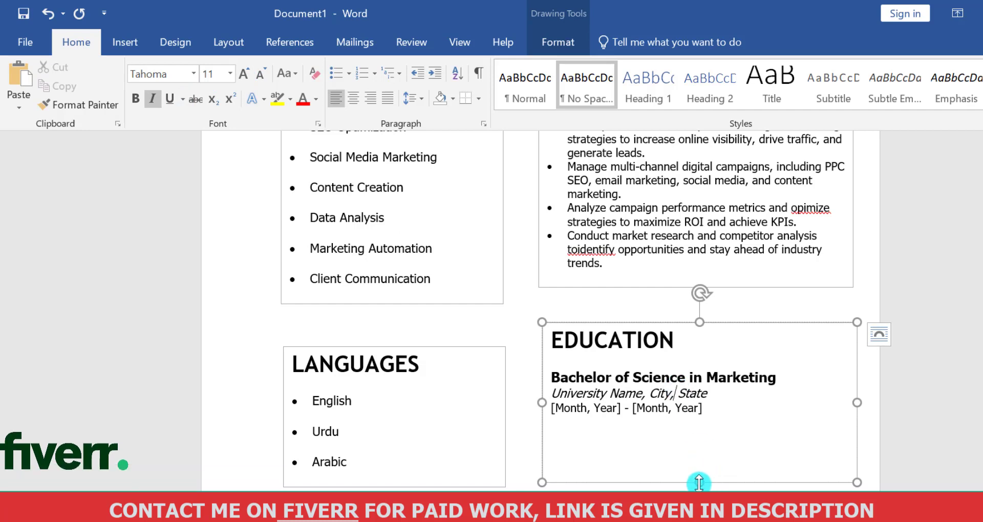
# Shorten the EDUCATION box to fit its text and move the LANGUAGES box up level with its top edge
pyautogui.moveTo(699, 483); pyautogui.dragTo(695, 436)
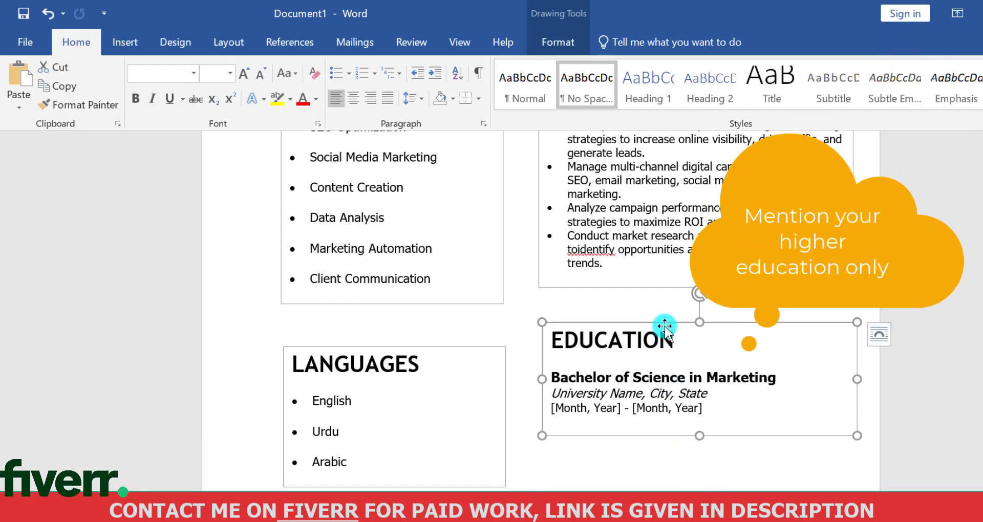
pyautogui.moveTo(453, 347); pyautogui.dragTo(445, 321)
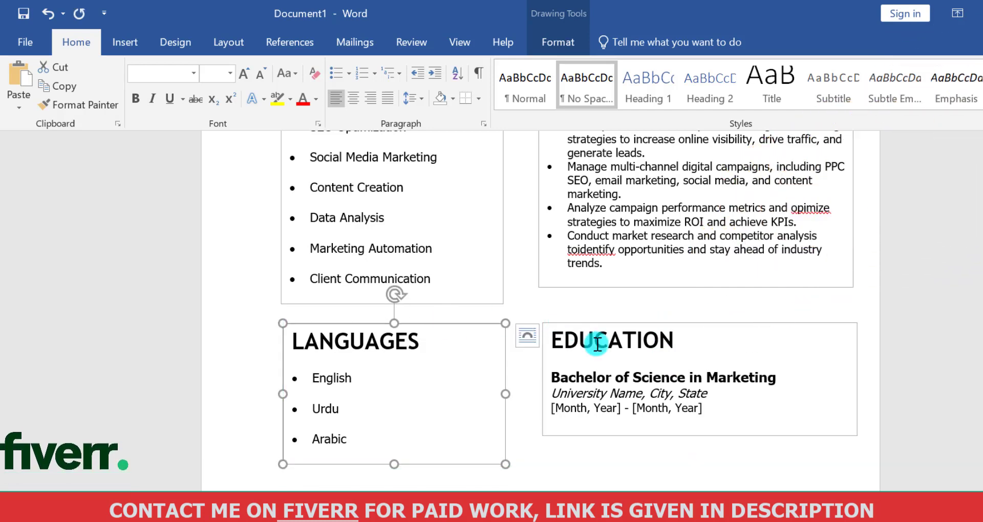
# Select the LANGUAGES and EDUCATION boxes together and align their bottom edges
pyautogui.click(600, 344)
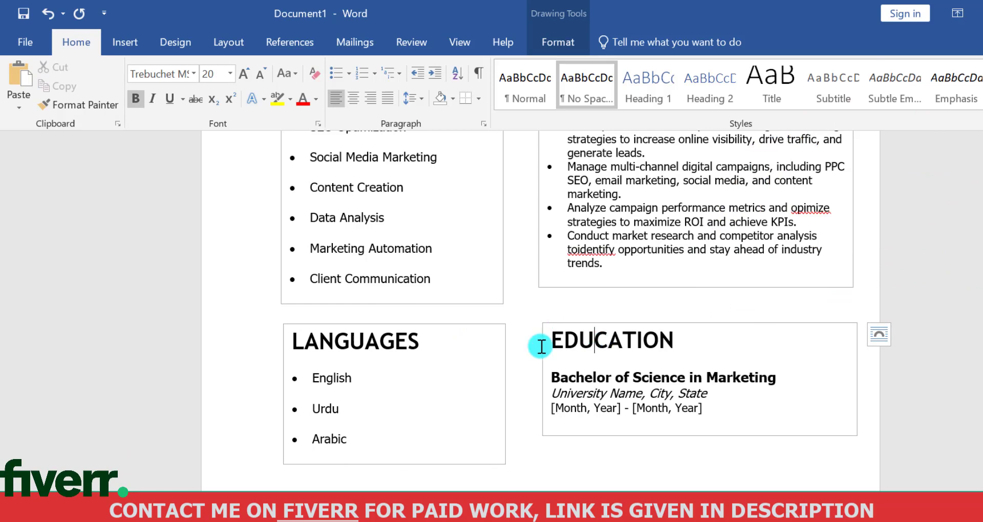
pyautogui.keyDown('shift'); pyautogui.click(409, 346); pyautogui.keyUp('shift')
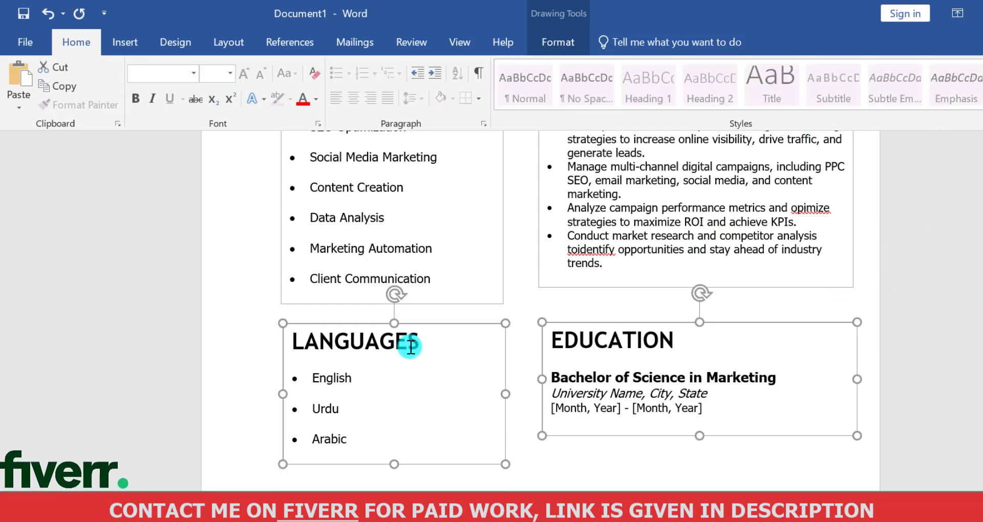
pyautogui.click(566, 44)
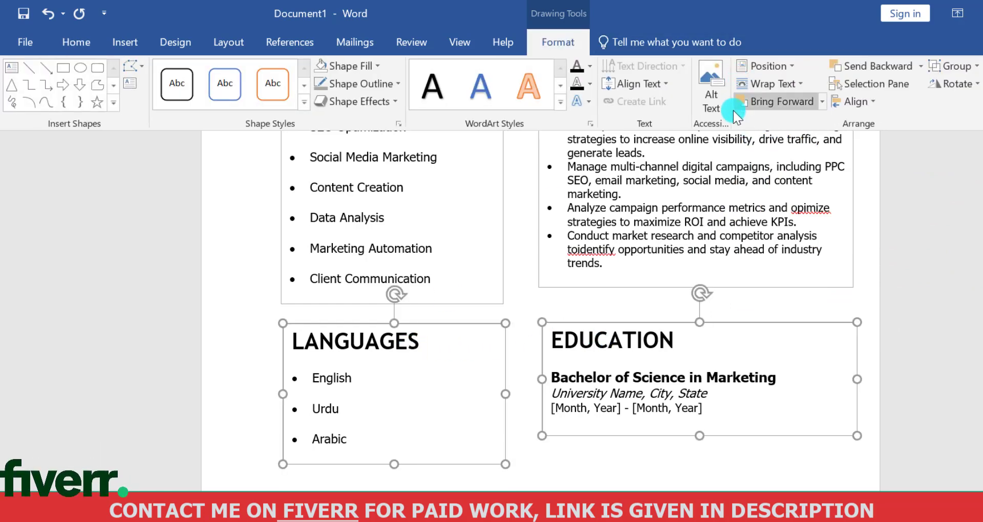
pyautogui.click(852, 101)
pyautogui.click(885, 220)
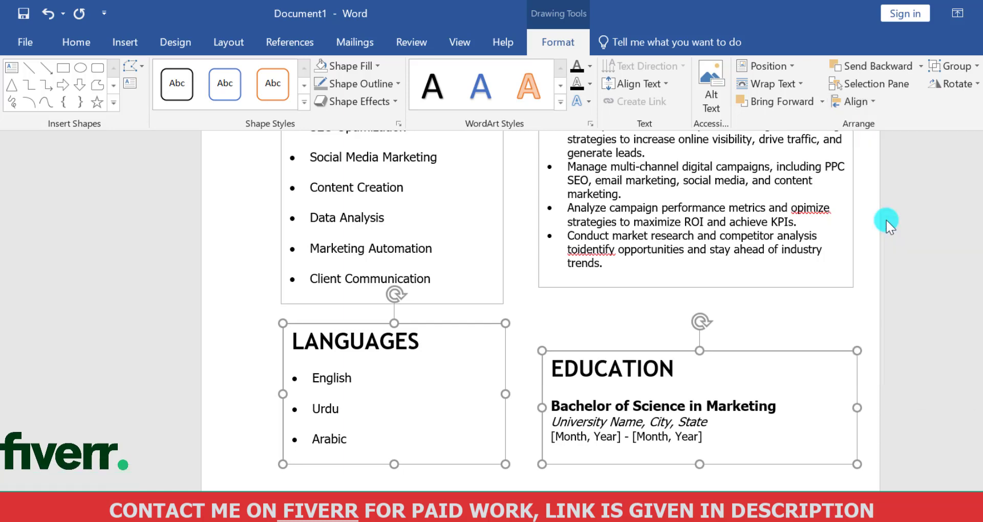
# Select the LANGUAGES, SKILLS and CONTACT ME boxes together and align their left edges
pyautogui.click(764, 230)
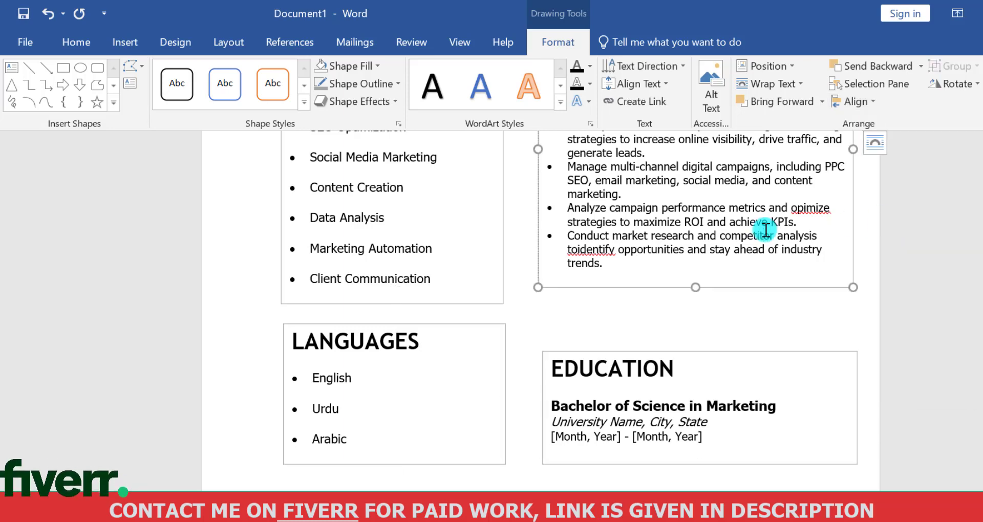
pyautogui.scroll(5, 763, 481)
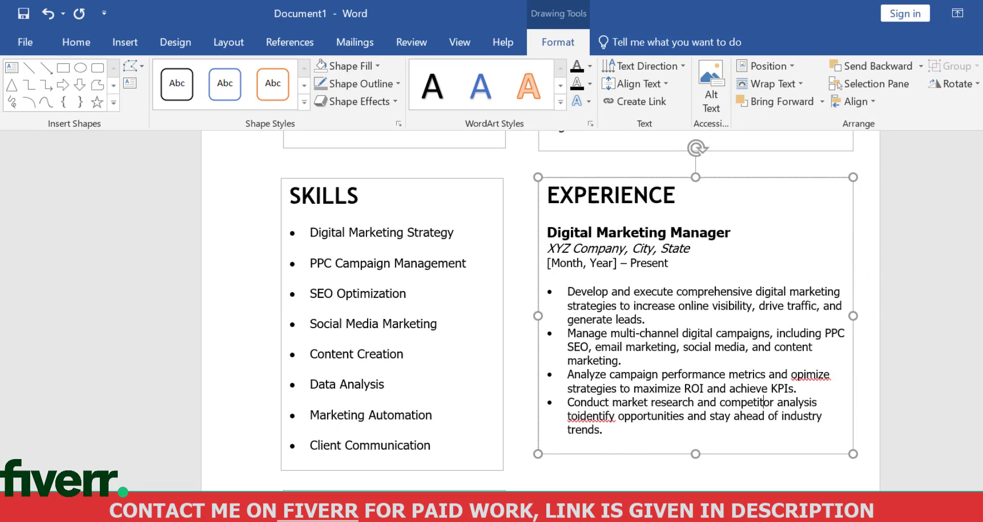
pyautogui.scroll(-3, 763, 481)
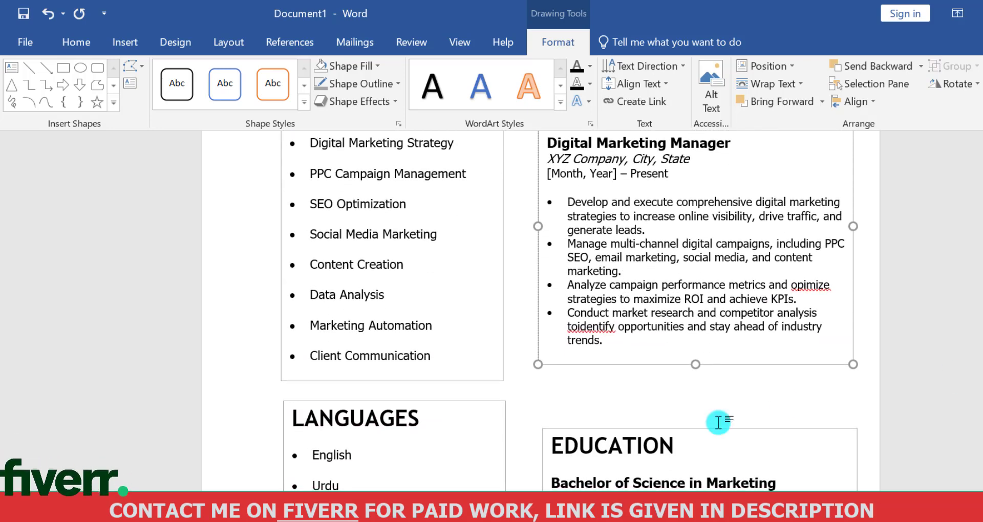
pyautogui.keyDown('shift'); pyautogui.click(485, 446); pyautogui.keyUp('shift')
pyautogui.keyDown('shift'); pyautogui.click(440, 287); pyautogui.keyUp('shift')
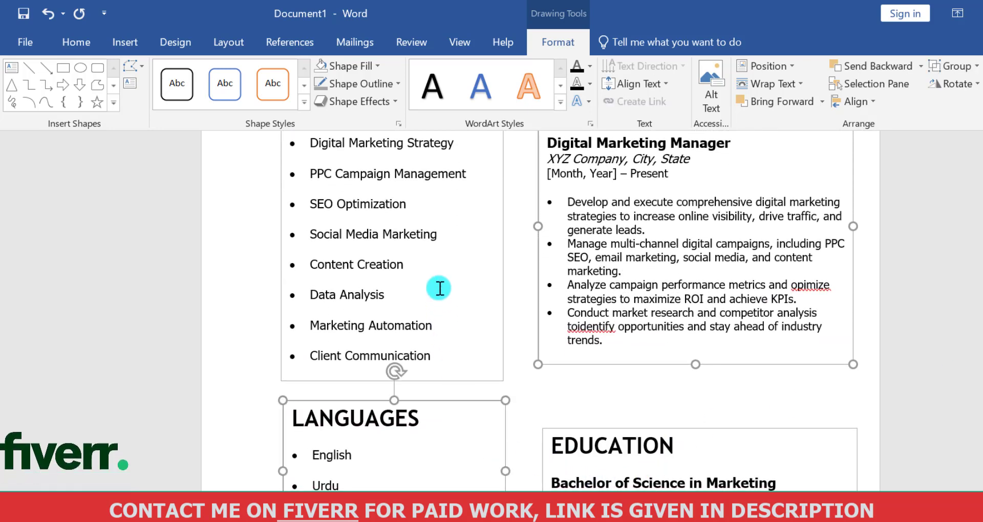
pyautogui.scroll(7, 396, 370)
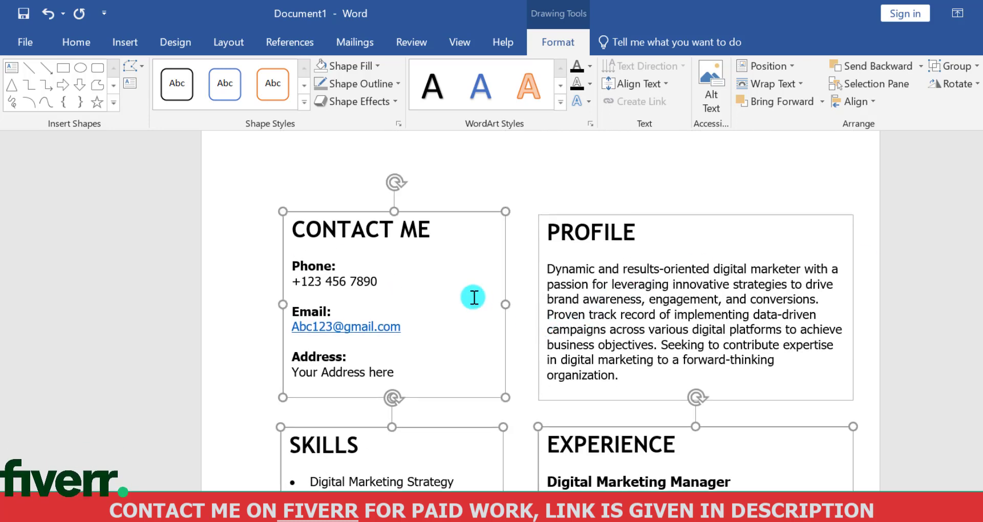
pyautogui.click(854, 101)
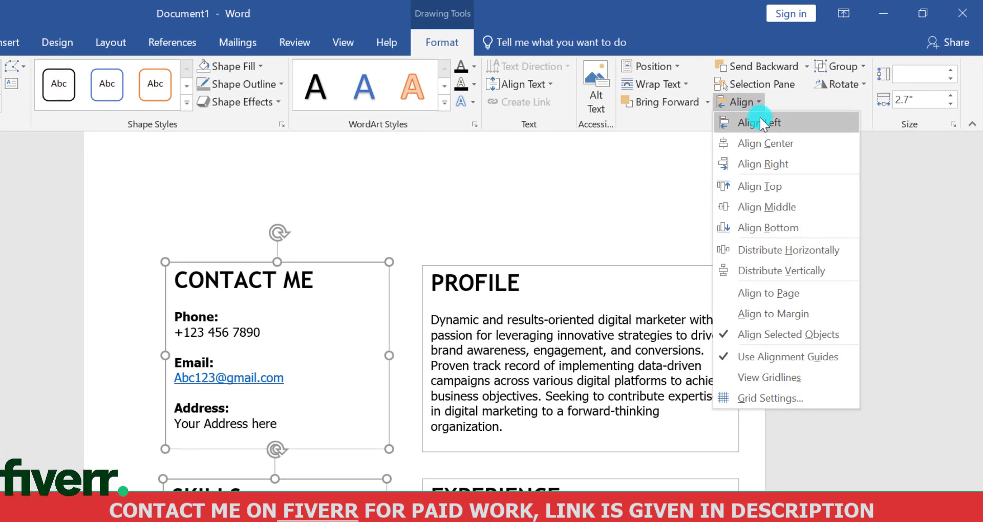
pyautogui.click(760, 123)
# Select the PROFILE, EXPERIENCE and EDUCATION boxes together, align their left edges and distribute them vertically
pyautogui.click(582, 307)
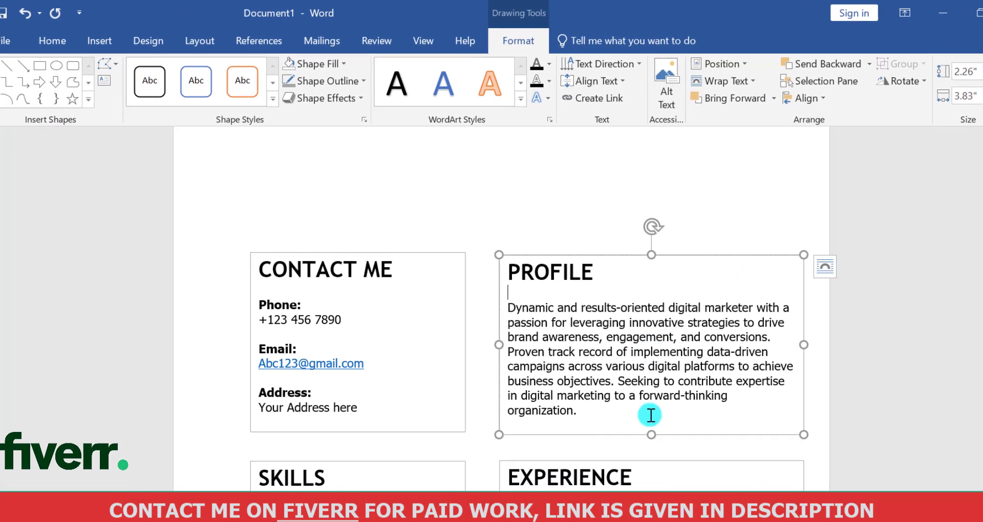
pyautogui.click(654, 474)
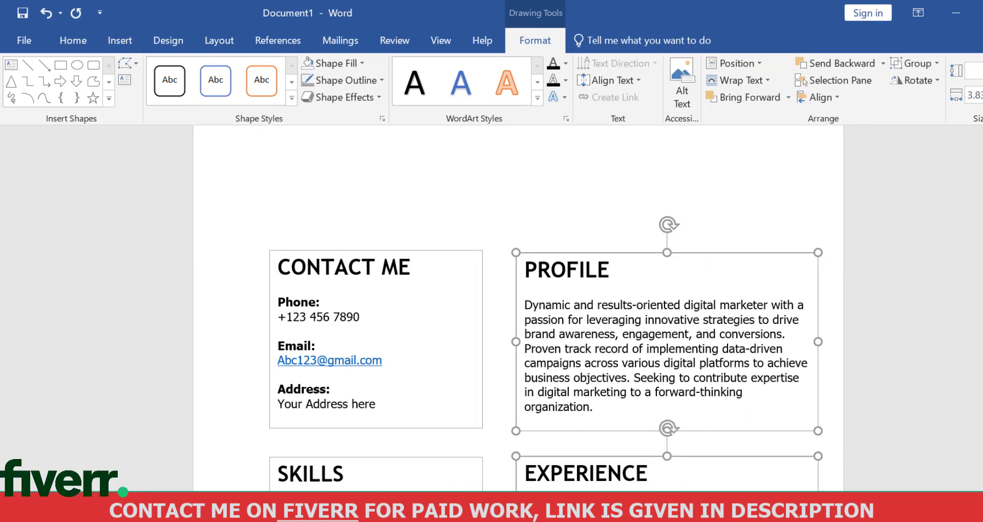
pyautogui.scroll(-6, 731, 474)
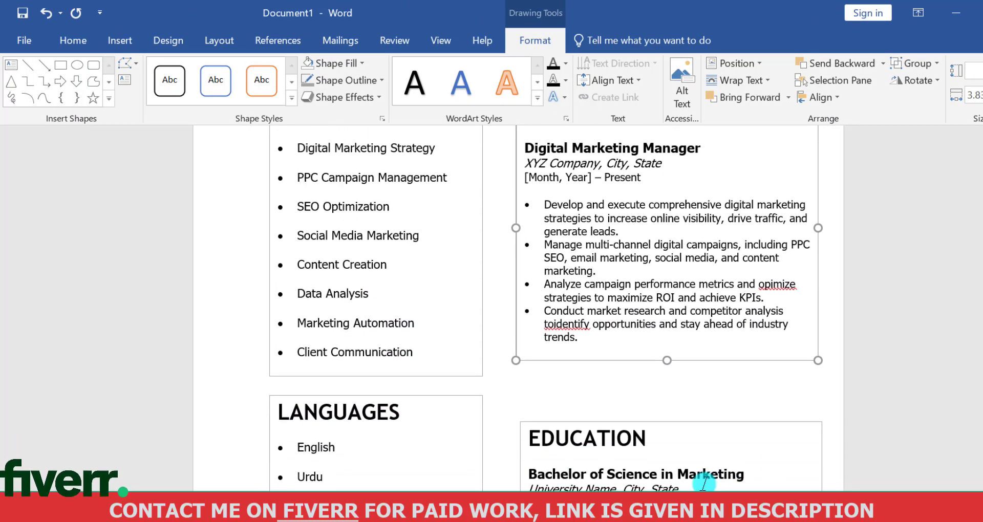
pyautogui.click(826, 98)
pyautogui.click(837, 114)
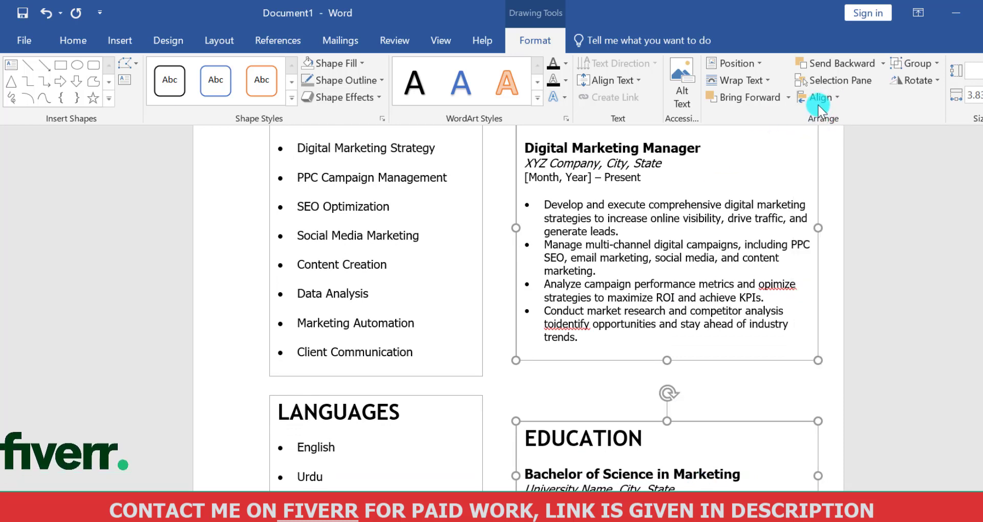
pyautogui.click(821, 100)
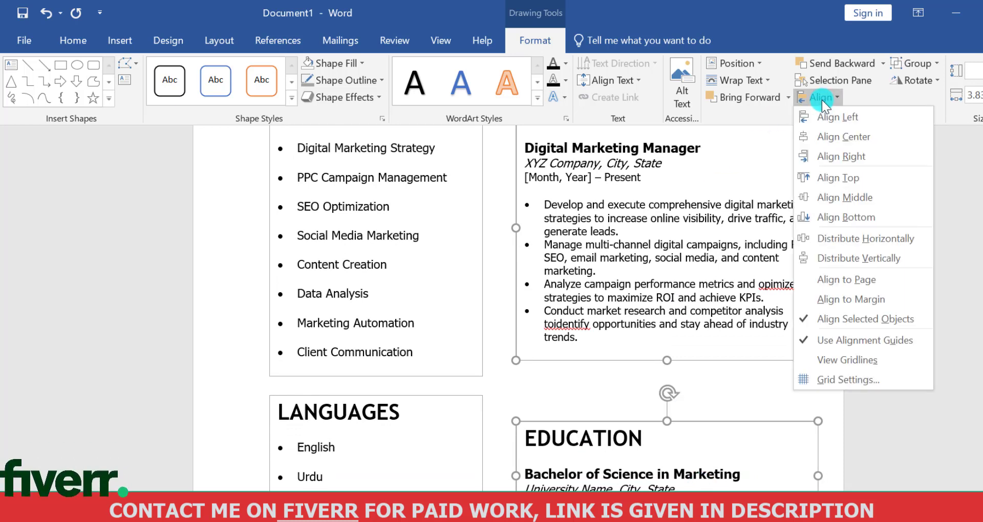
pyautogui.click(853, 257)
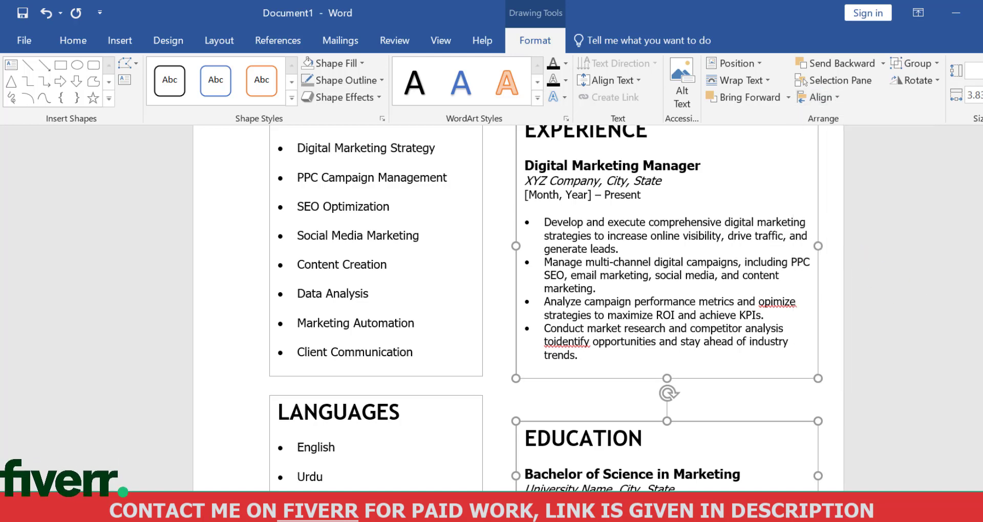
# Select the SKILLS, CONTACT ME and LANGUAGES boxes together, distribute them vertically, and deselect them
pyautogui.scroll(5, 490, 454)
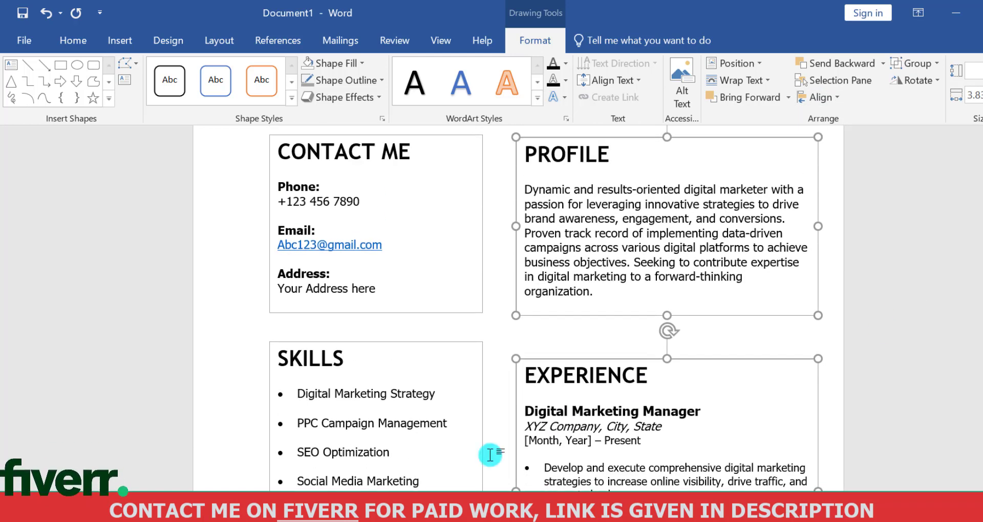
pyautogui.click(438, 419)
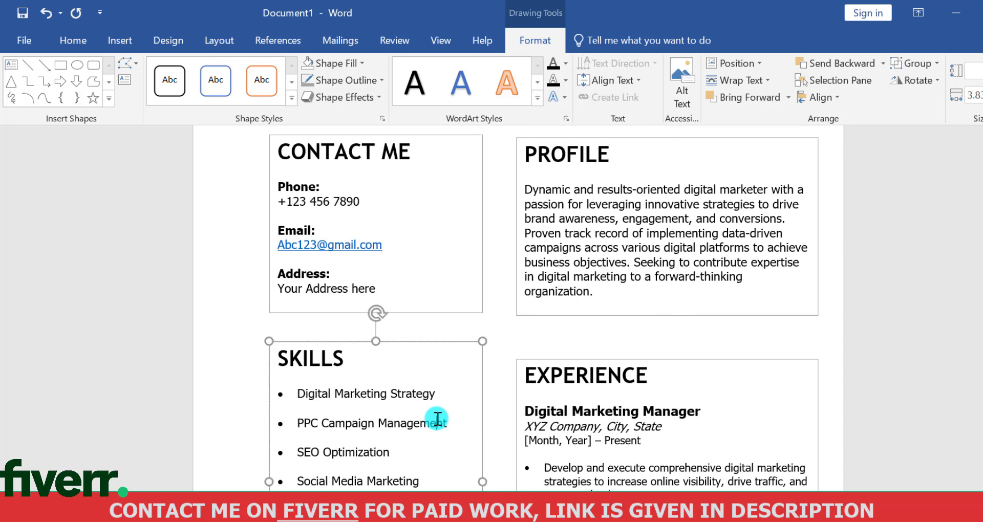
pyautogui.keyDown('shift'); pyautogui.click(431, 269); pyautogui.keyUp('shift')
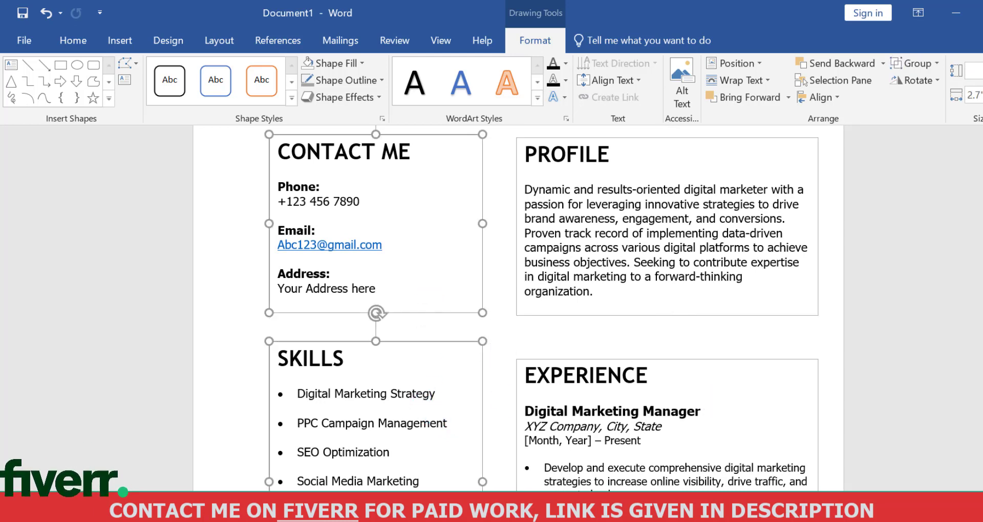
pyautogui.scroll(-5, 517, 307)
pyautogui.click(818, 97)
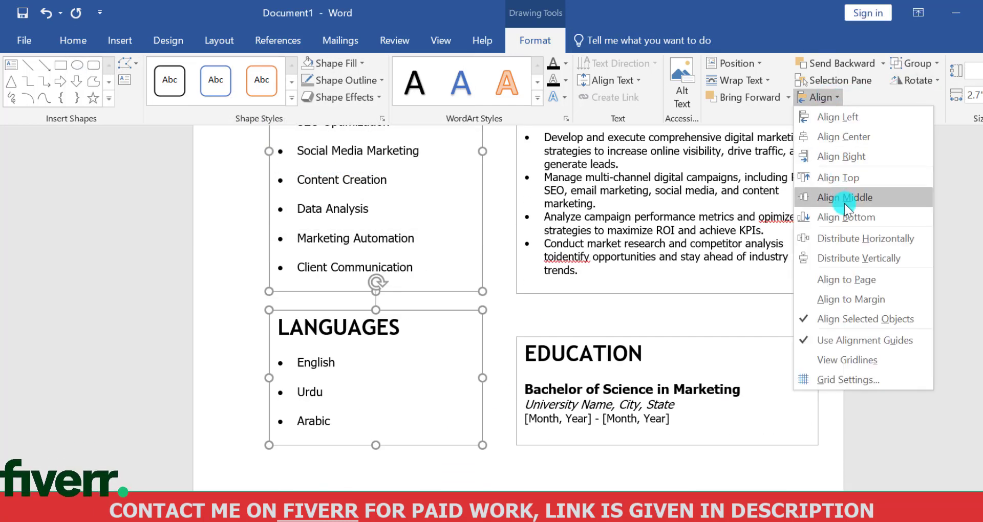
pyautogui.click(849, 254)
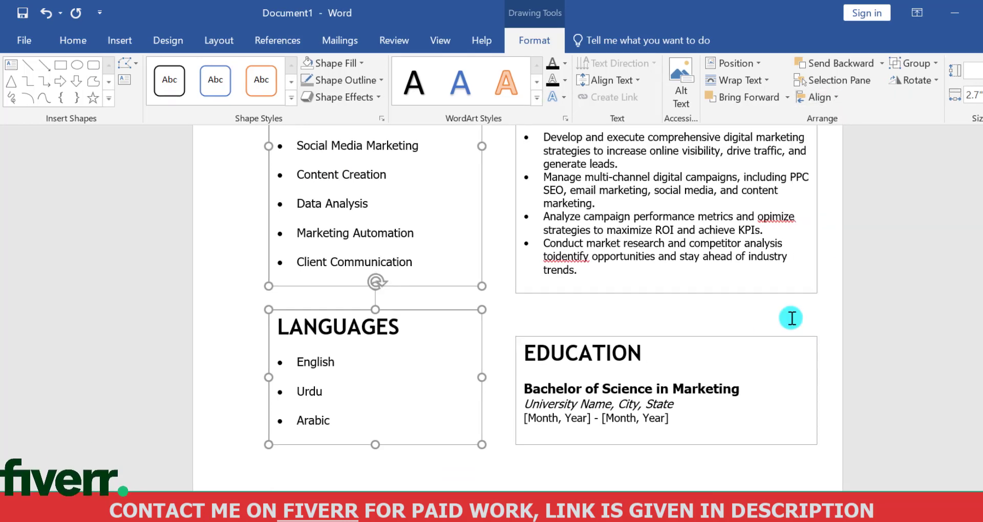
pyautogui.click(975, 350)
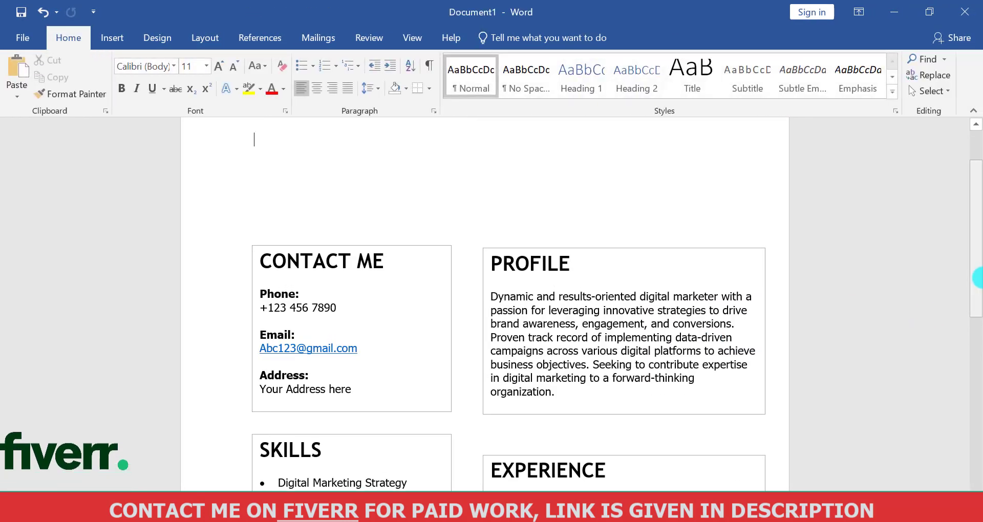
# Draw a wide text box in the empty area above the CONTACT ME and PROFILE boxes, spanning both columns
pyautogui.moveTo(977, 278); pyautogui.dragTo(976, 219)
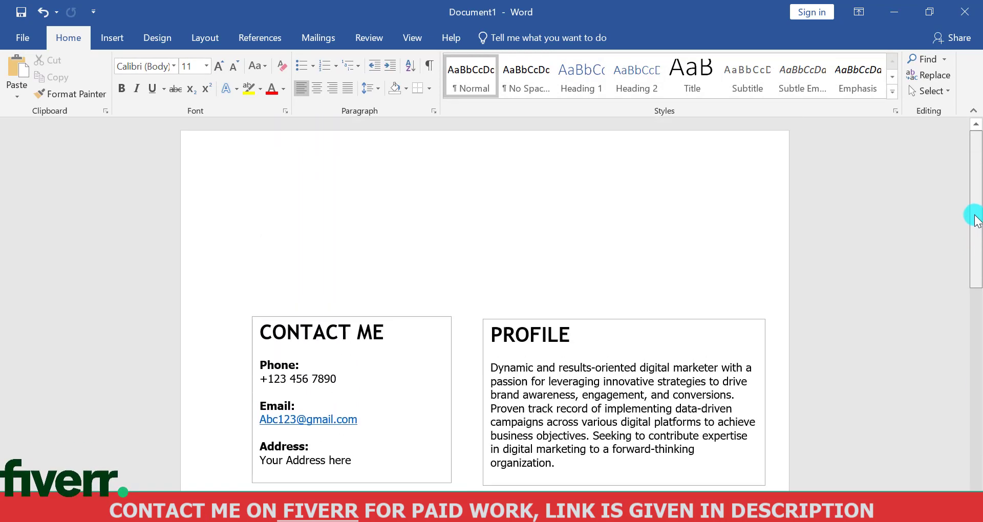
pyautogui.click(114, 40)
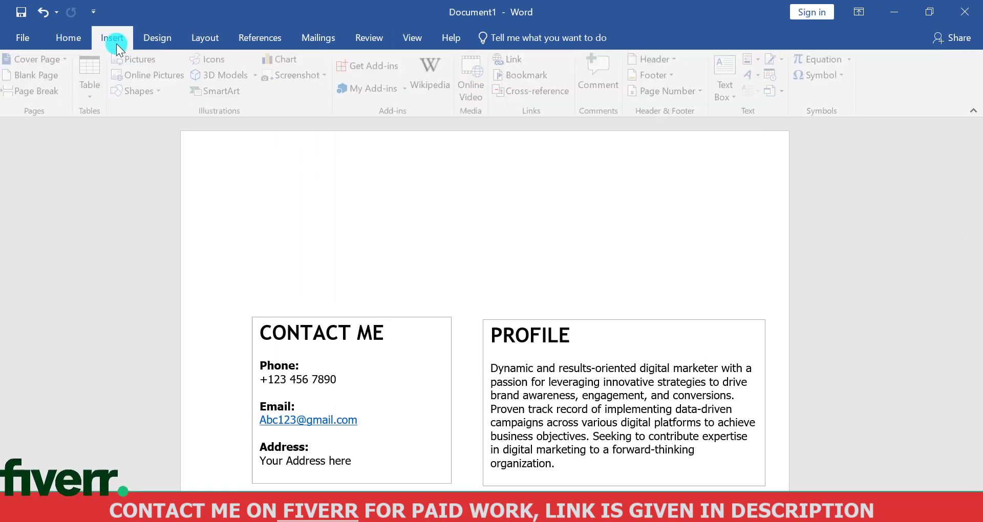
pyautogui.click(144, 96)
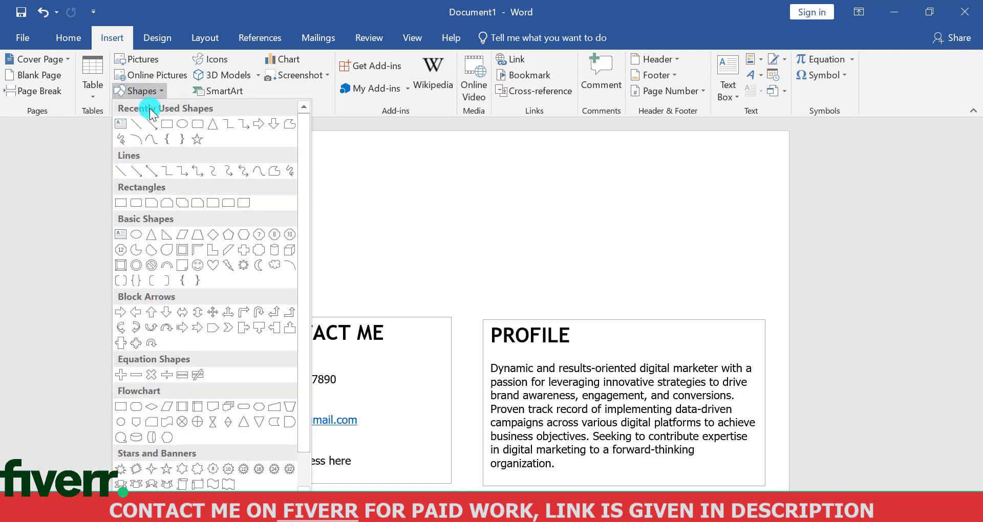
pyautogui.click(125, 124)
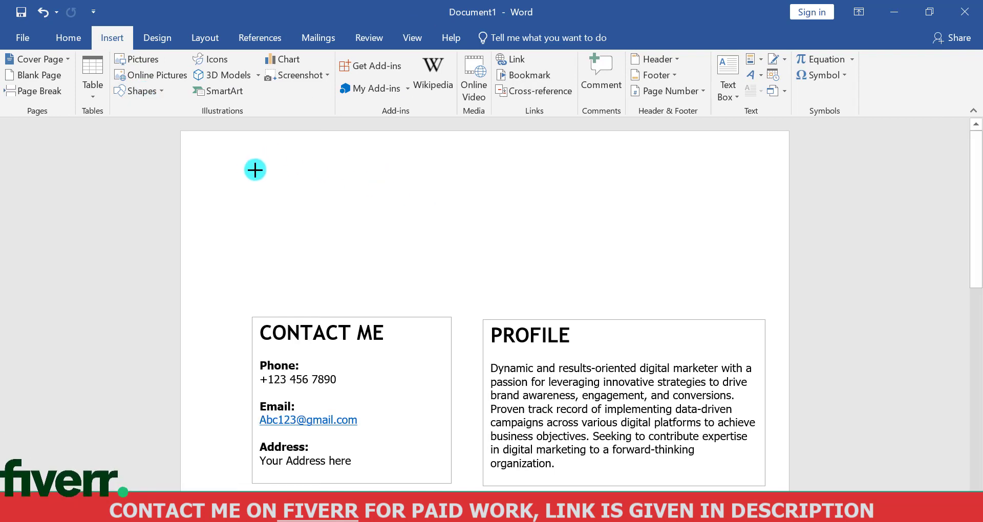
pyautogui.moveTo(562, 258); pyautogui.dragTo(757, 274)
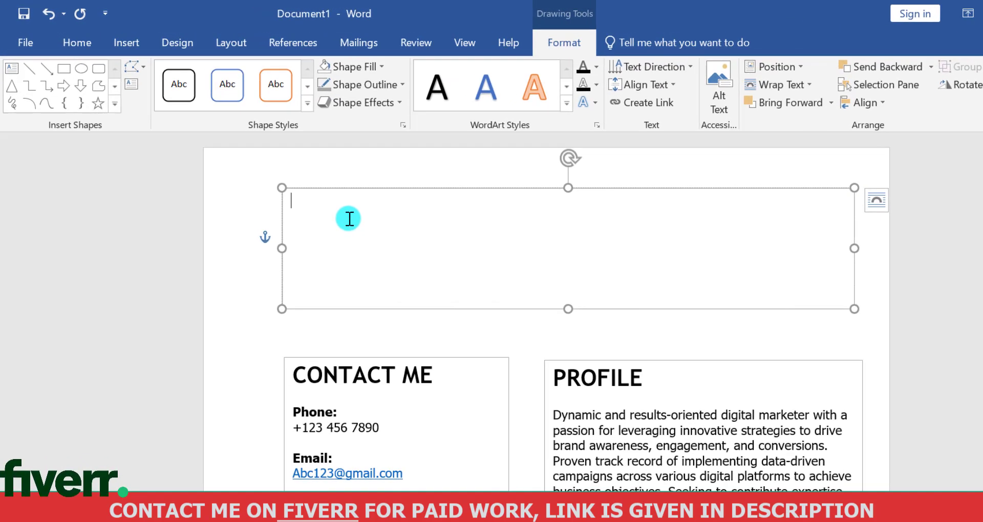
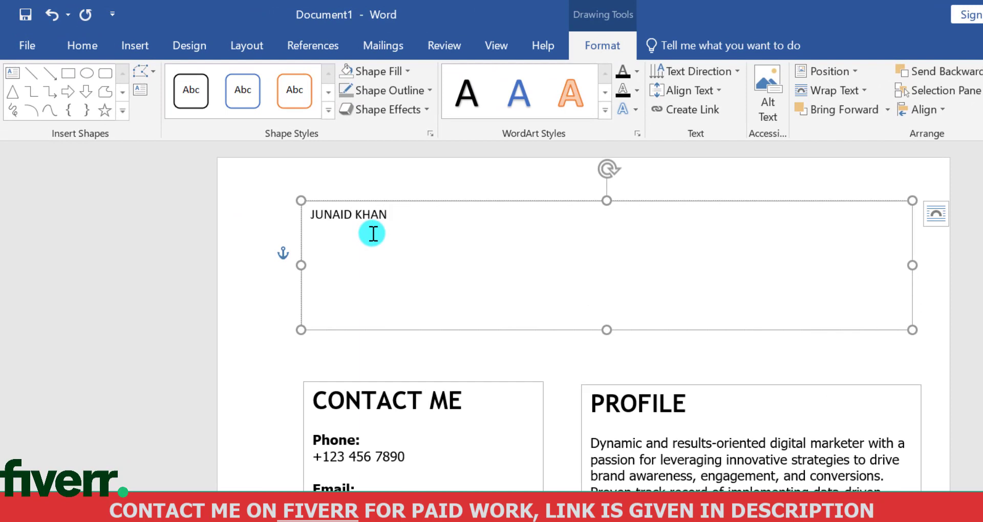
# Enter the person's full name in capitals in the header box, with "Digital Marketer" on the line below
pyautogui.write(' Di')
pyautogui.write('gital Marketer')
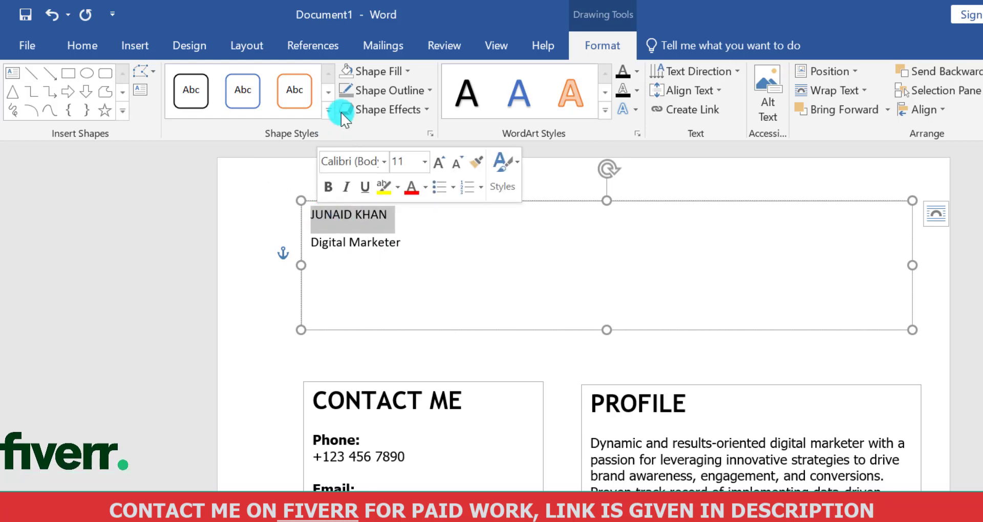
# Format the full name in the header box as Trebuchet MS at size 36
pyautogui.click(83, 46)
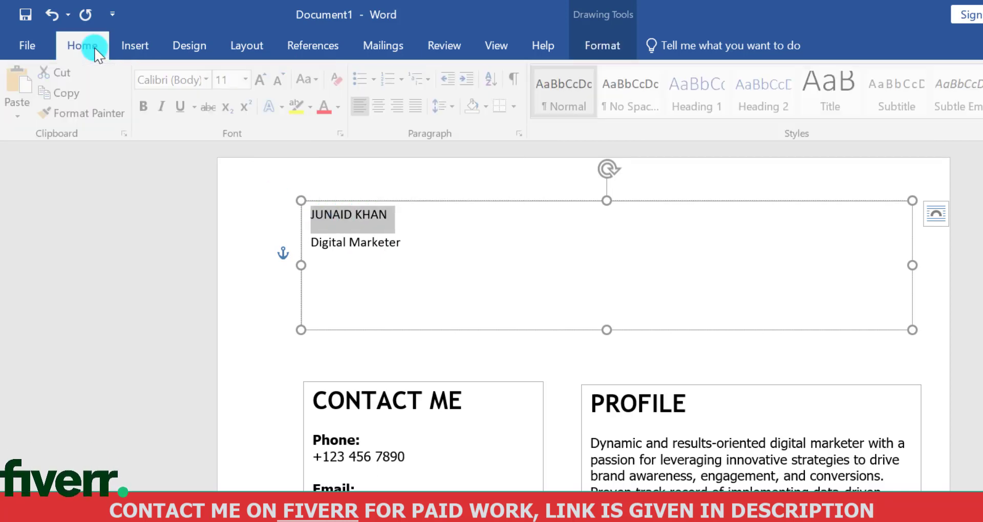
pyautogui.click(209, 80)
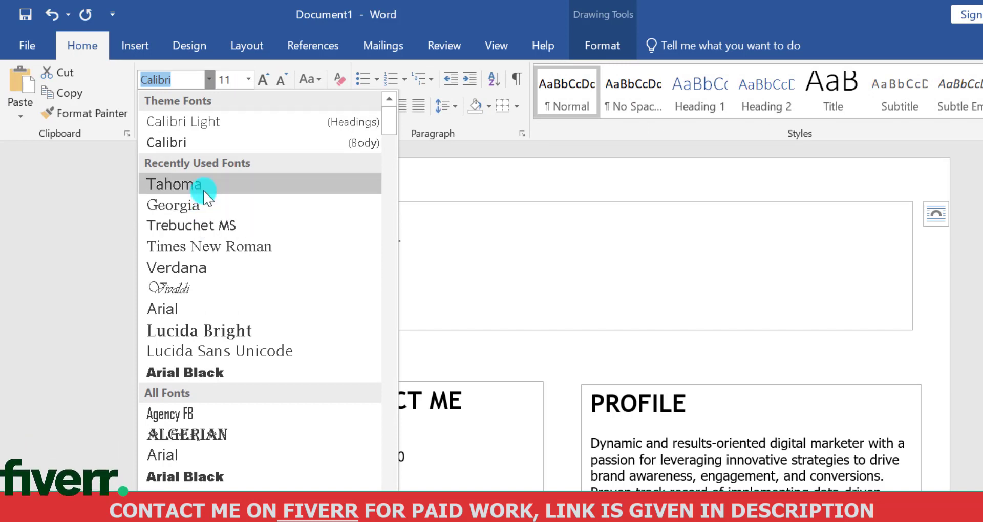
pyautogui.click(204, 225)
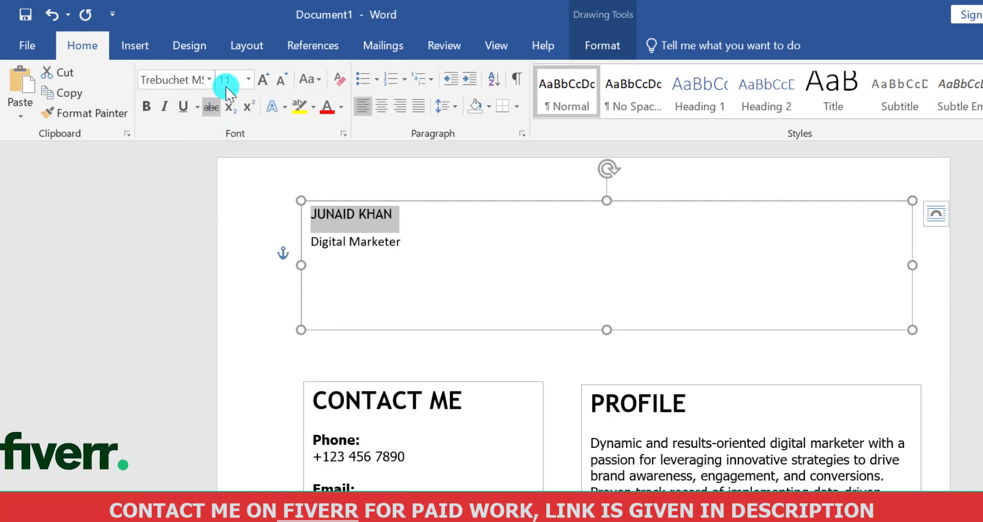
pyautogui.click(250, 80)
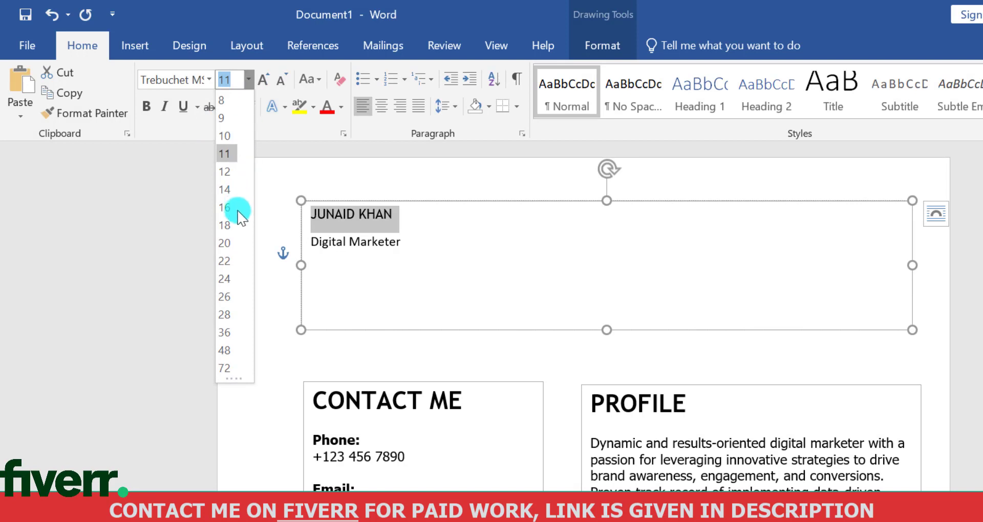
pyautogui.click(225, 332)
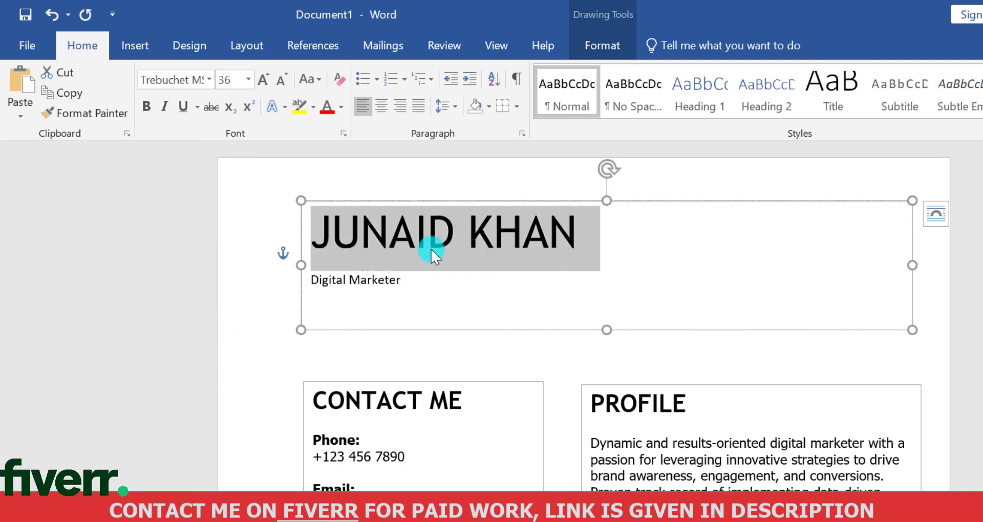
# Make only the first name in the header box bold
pyautogui.click(439, 235)
pyautogui.click(459, 234)
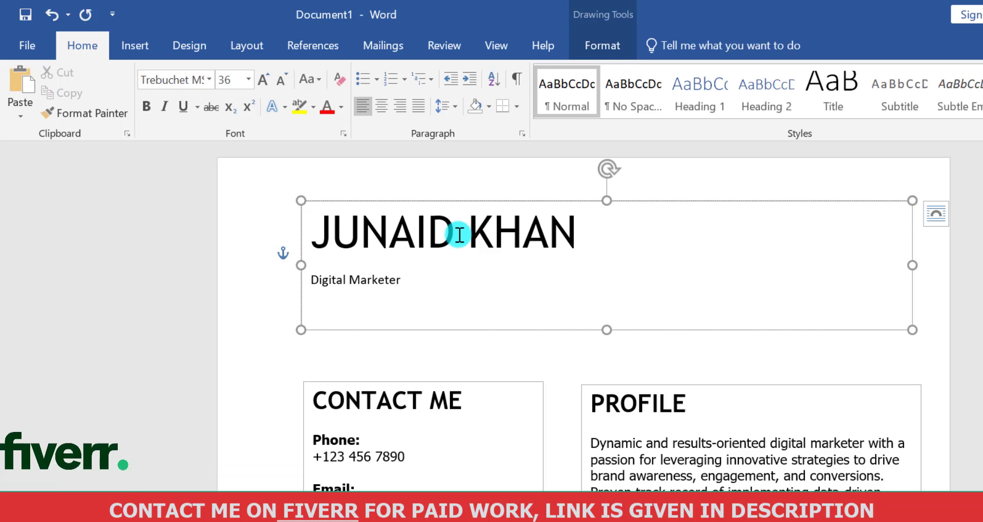
pyautogui.moveTo(459, 235); pyautogui.dragTo(314, 229)
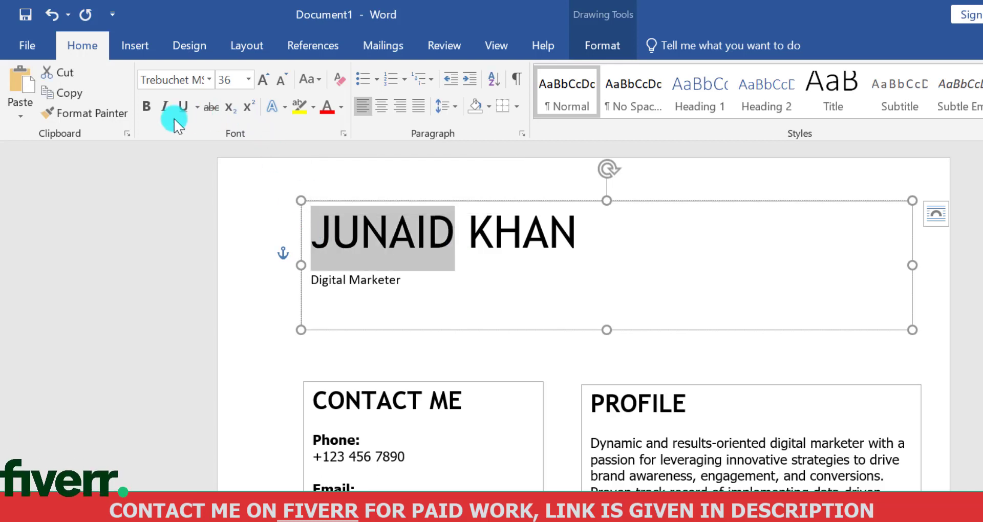
pyautogui.click(144, 117)
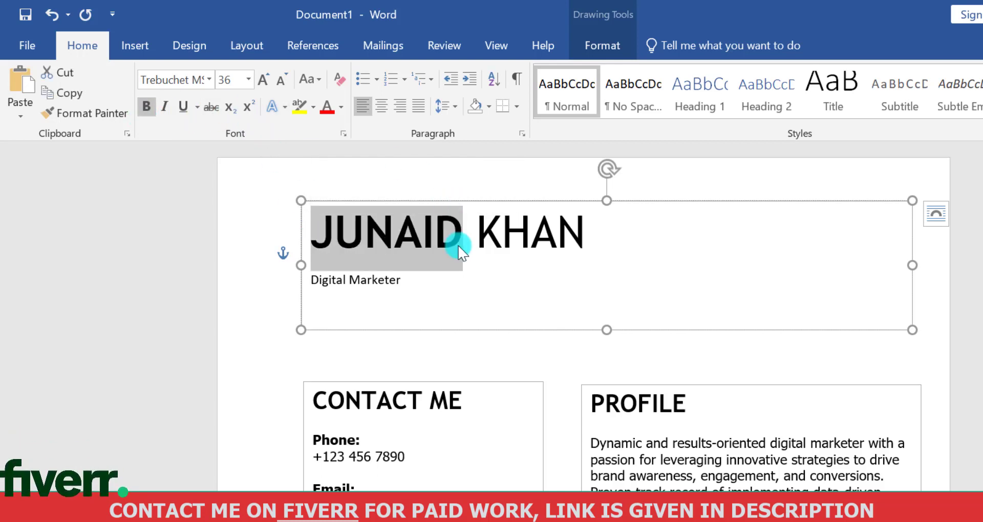
# Format the "Digital Marketer" line in the header box as Georgia at size 18
pyautogui.click(434, 278)
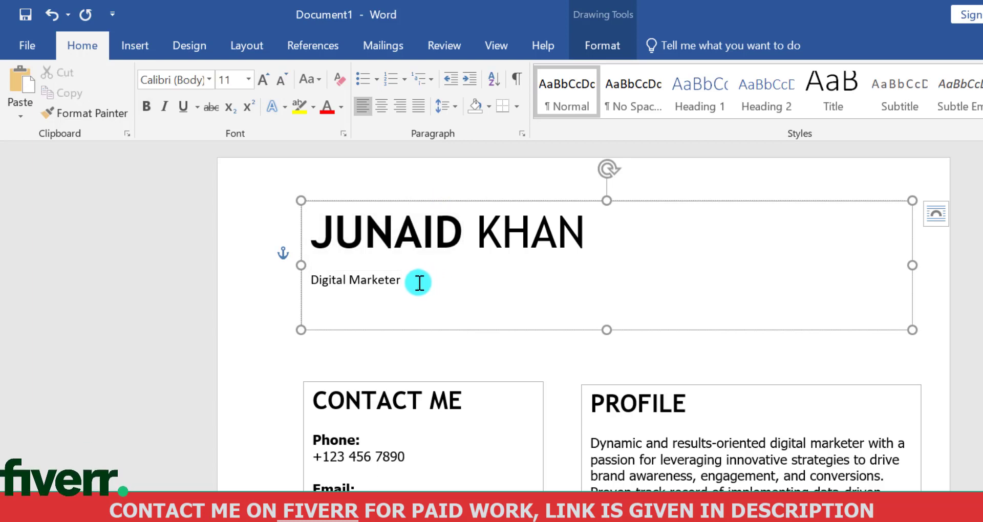
pyautogui.moveTo(395, 283); pyautogui.dragTo(308, 281)
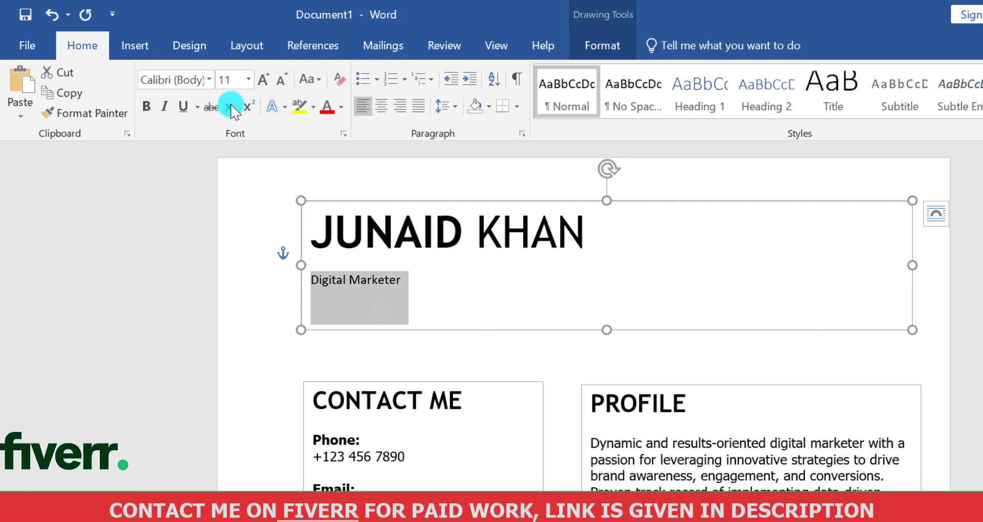
pyautogui.click(210, 80)
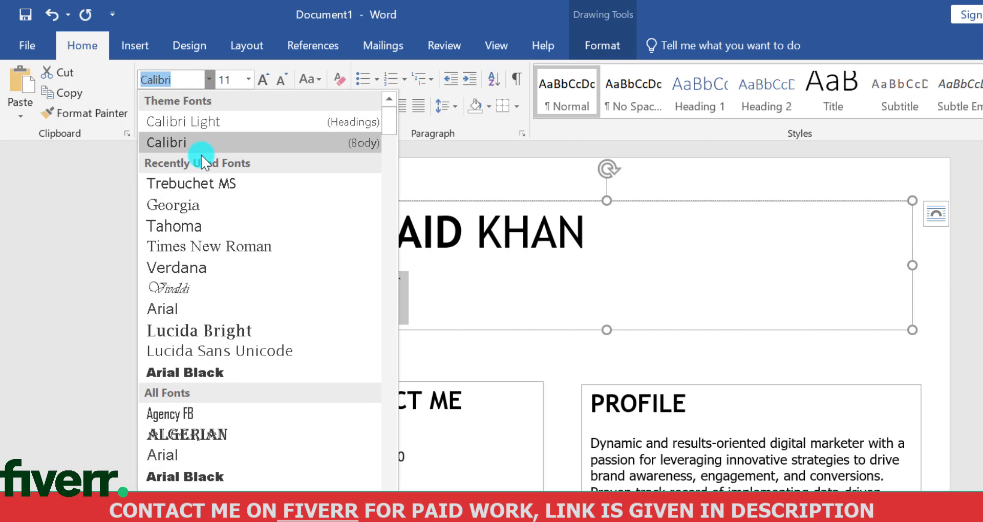
pyautogui.click(201, 199)
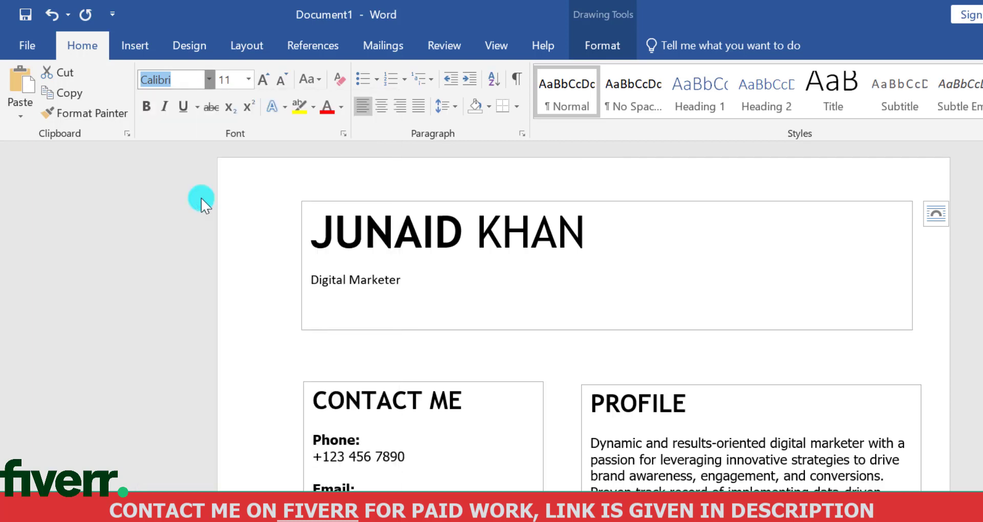
pyautogui.click(250, 80)
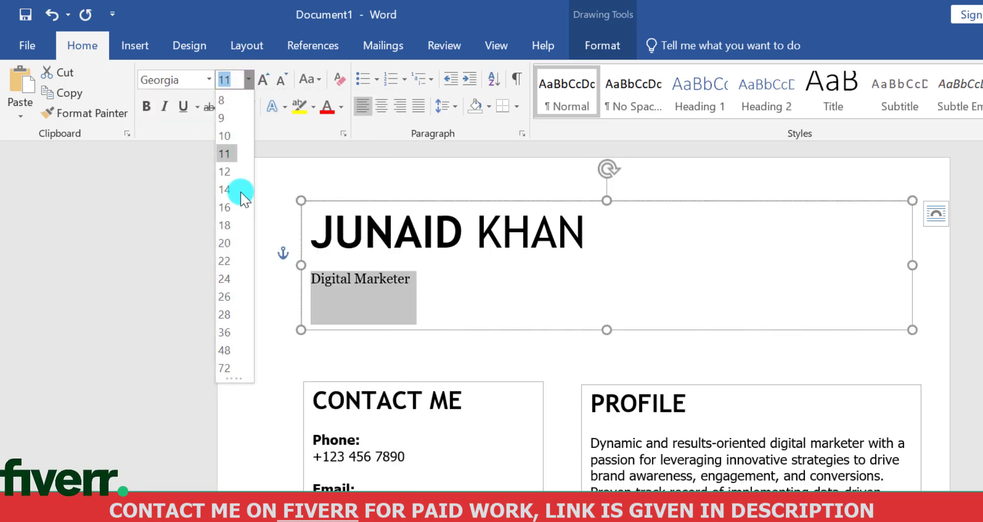
pyautogui.click(225, 225)
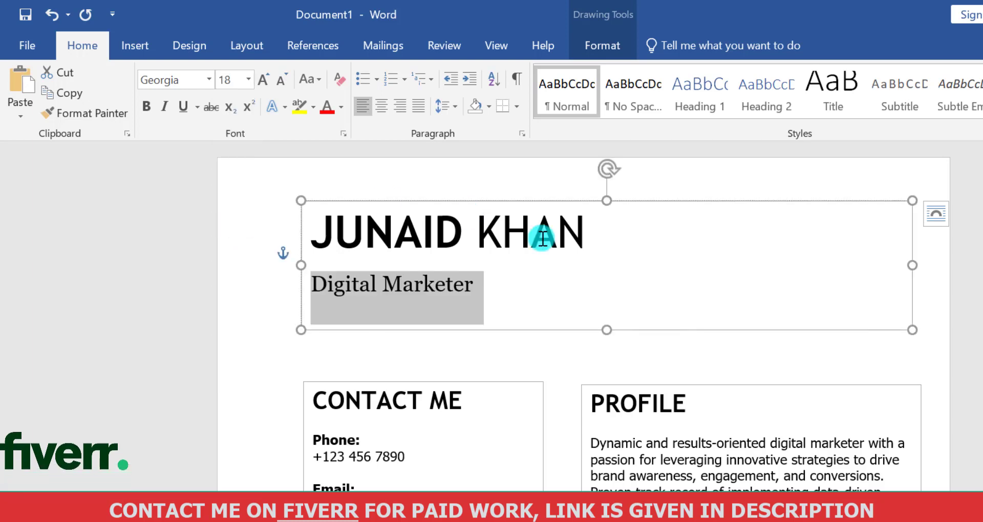
pyautogui.click(633, 258)
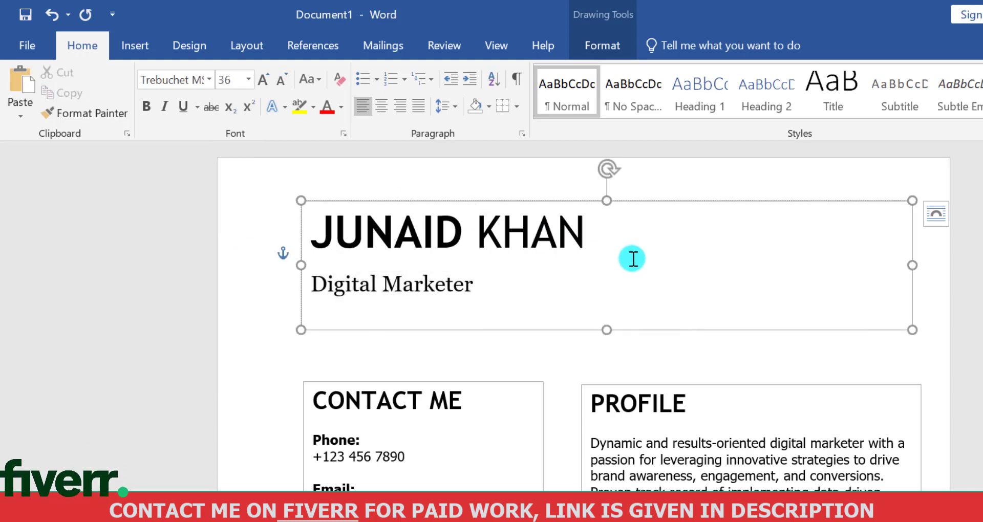
# Draw an upright rectangle near the right end of the header box as a picture frame and give it a white fill
pyautogui.click(136, 47)
pyautogui.click(165, 109)
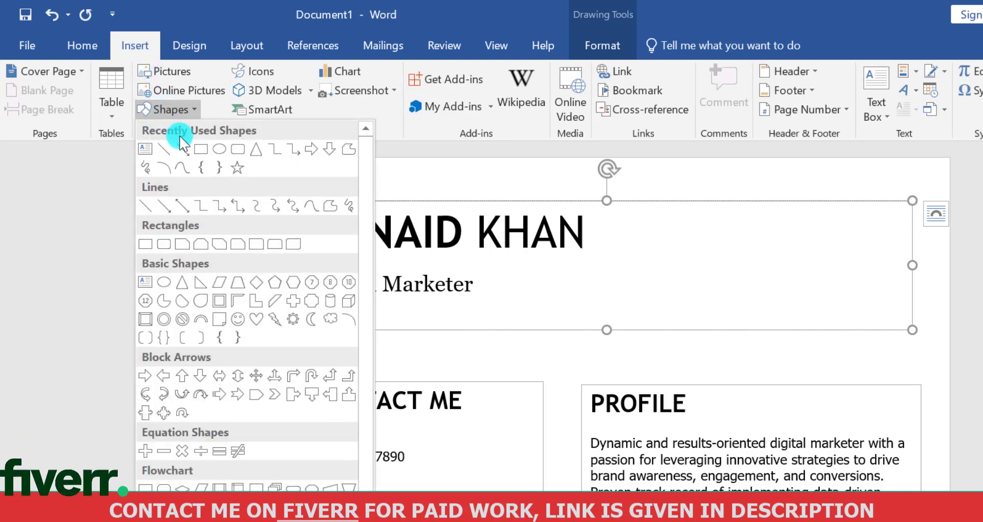
pyautogui.click(200, 150)
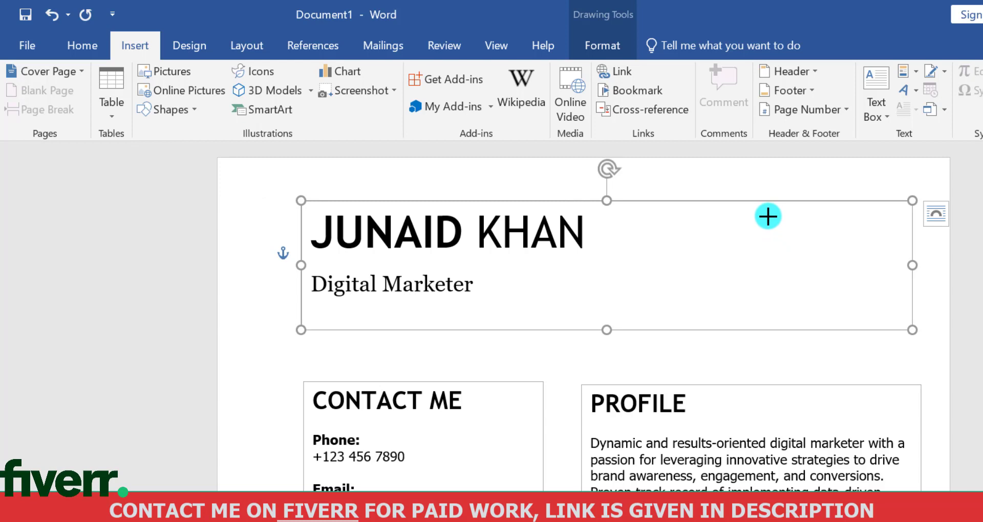
pyautogui.moveTo(830, 283); pyautogui.dragTo(873, 328)
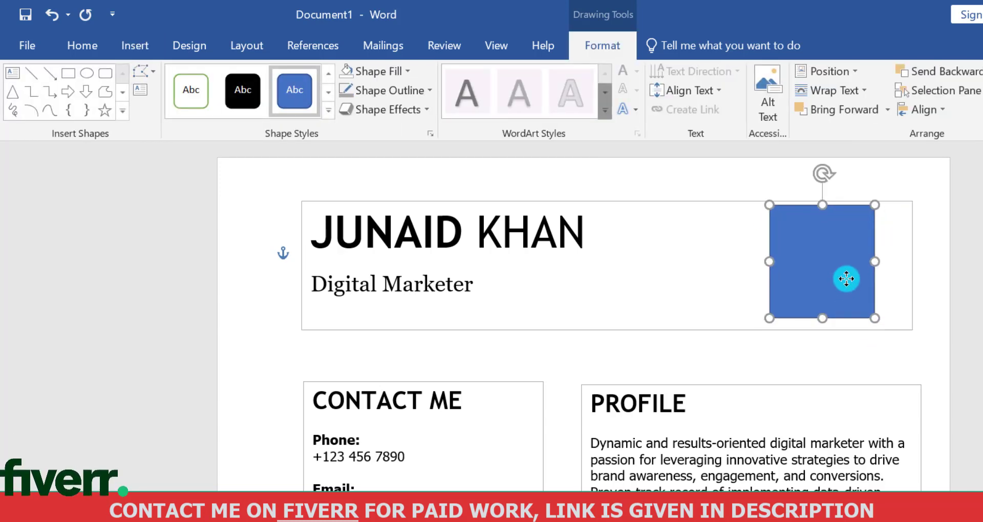
pyautogui.moveTo(843, 278); pyautogui.dragTo(870, 281)
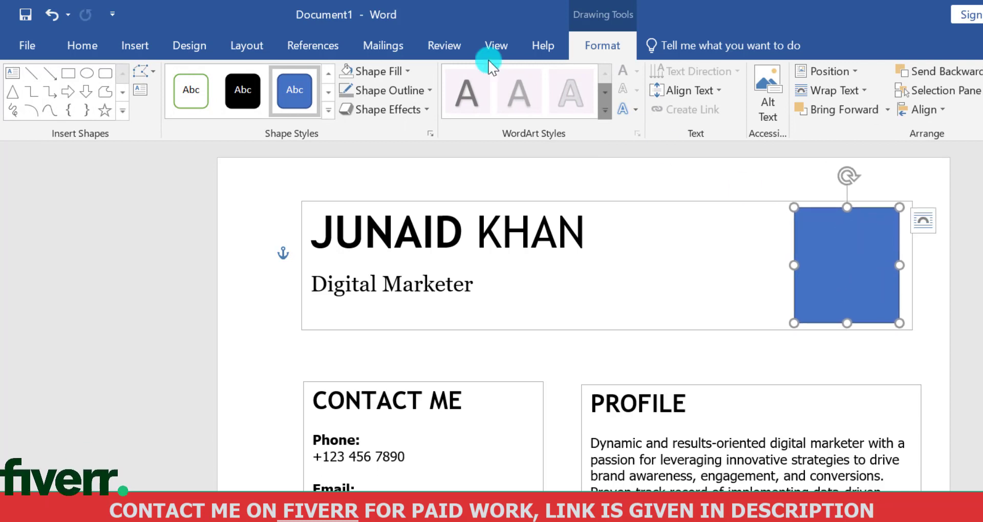
pyautogui.click(343, 72)
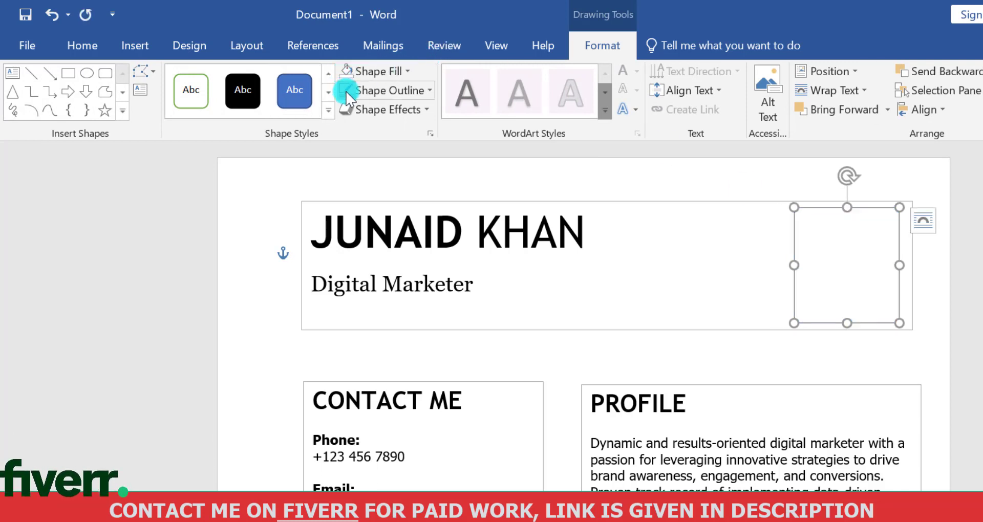
pyautogui.click(638, 216)
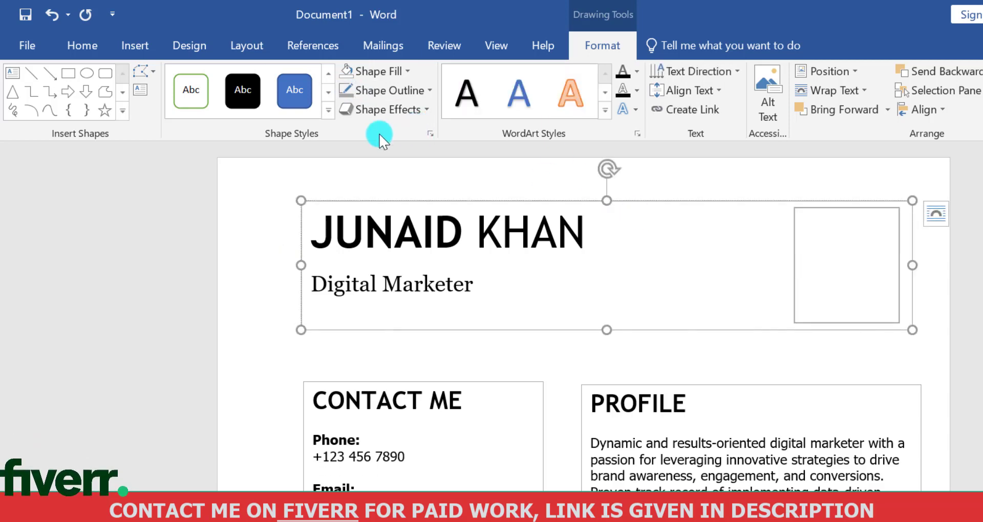
# Insert the plain single-person icon from the People category into the document
pyautogui.click(368, 163)
pyautogui.click(262, 71)
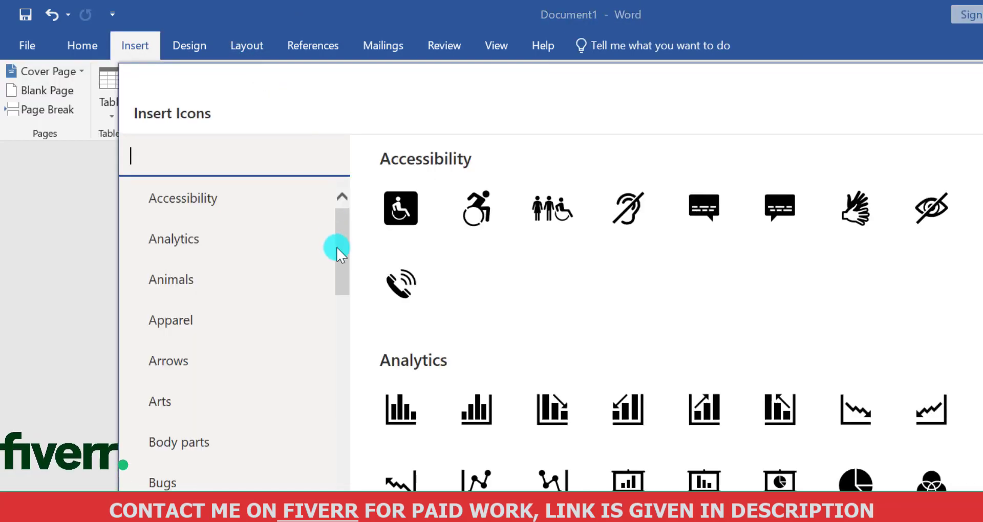
pyautogui.moveTo(336, 251); pyautogui.dragTo(350, 407)
pyautogui.moveTo(348, 368); pyautogui.dragTo(342, 446)
pyautogui.click(250, 390)
pyautogui.scroll(-5, 665, 312)
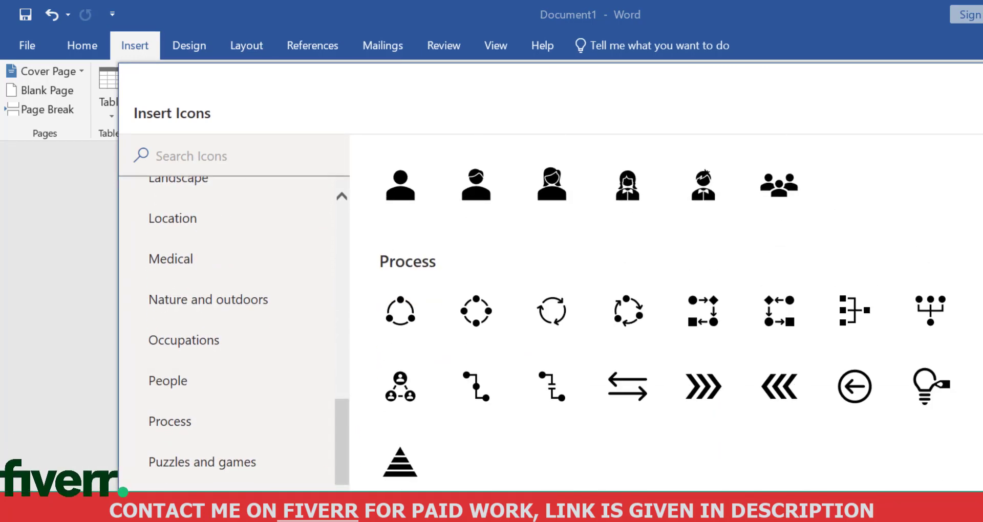
pyautogui.click(400, 179)
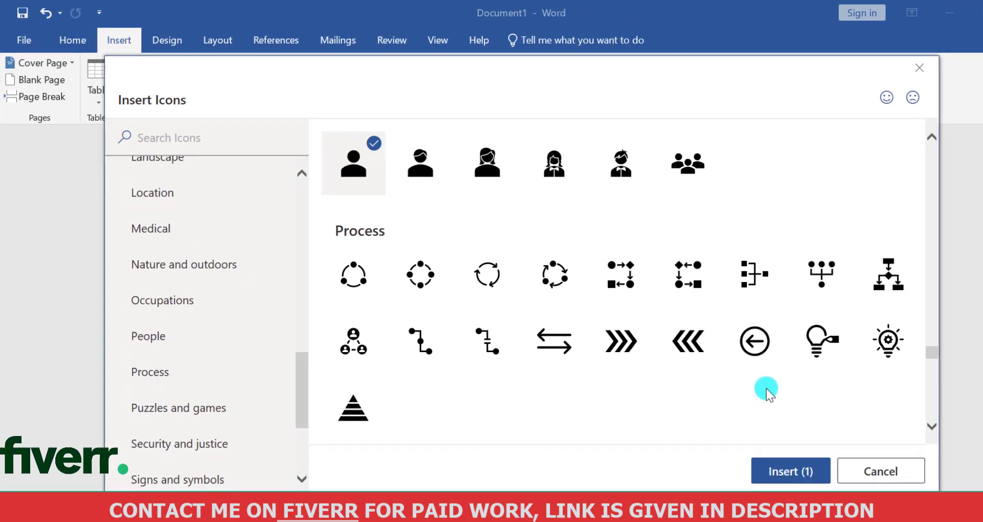
pyautogui.click(786, 471)
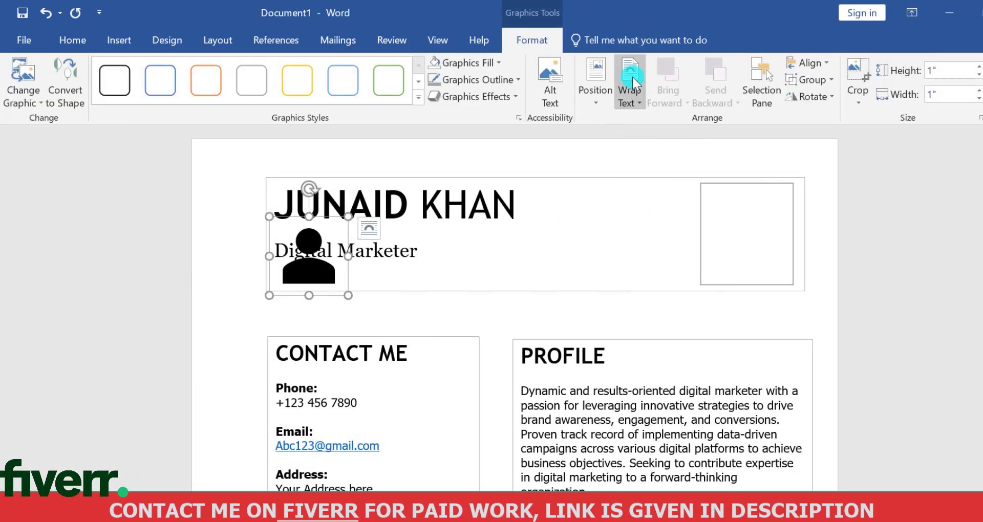
# Set the person icon's wrapping to In Front of Text and place it inside the header's picture frame, enlarged to 1.14" by 1.14"
pyautogui.click(632, 76)
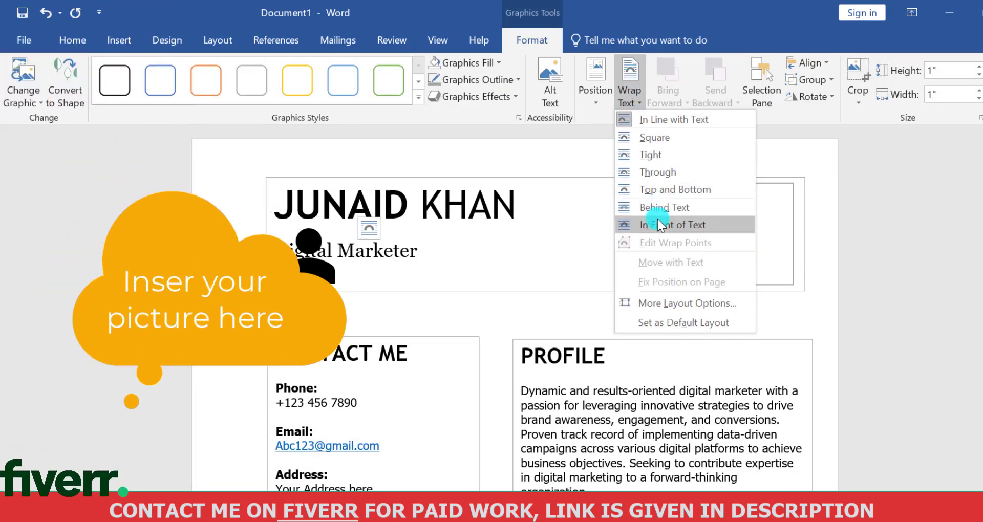
pyautogui.click(657, 225)
pyautogui.moveTo(303, 258); pyautogui.dragTo(765, 244)
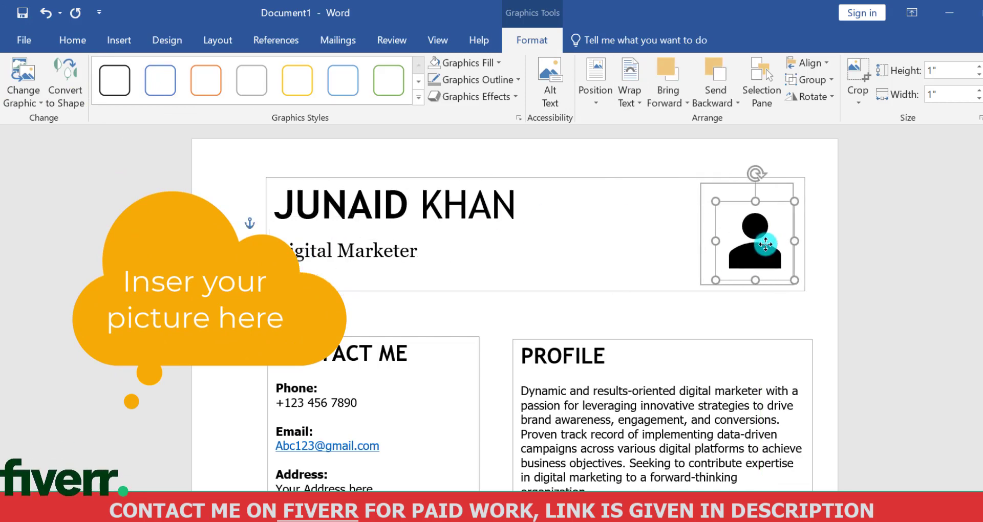
pyautogui.click(649, 163)
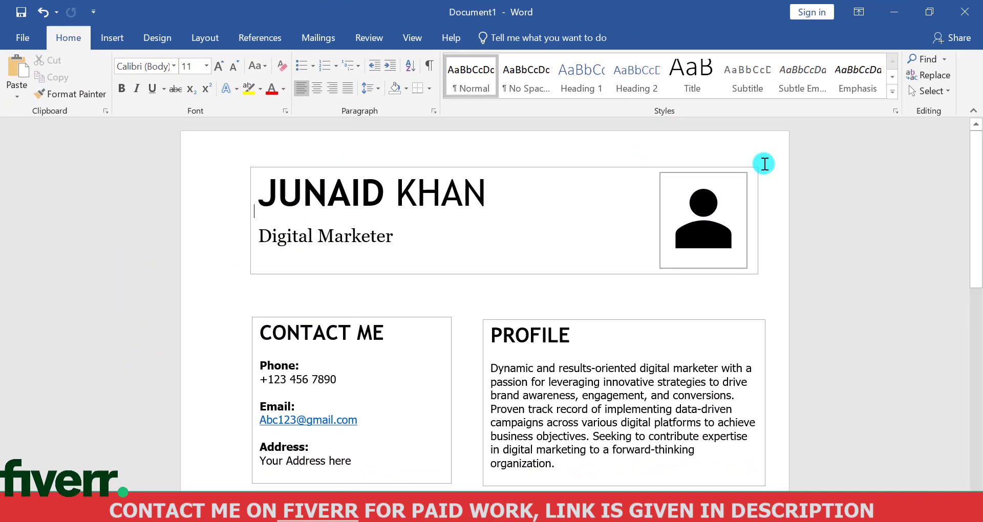
# Review the layout of the complete resume page from the header down to the LANGUAGES and EDUCATION boxes
pyautogui.moveTo(977, 197); pyautogui.dragTo(980, 229)
pyautogui.keyDown('ctrl'); pyautogui.scroll(-6, 978, 229); pyautogui.keyUp('ctrl')
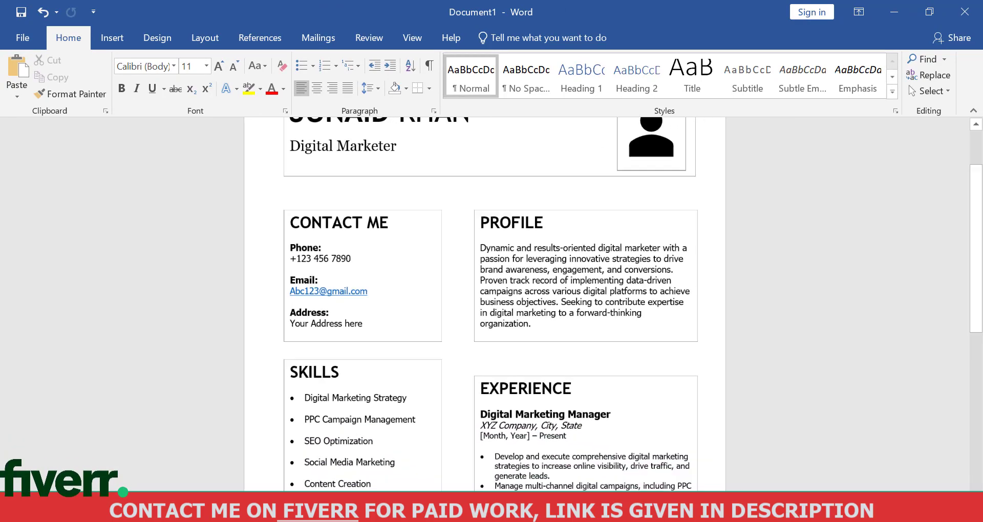
pyautogui.keyDown('ctrl'); pyautogui.scroll(-4, 978, 333); pyautogui.keyUp('ctrl')
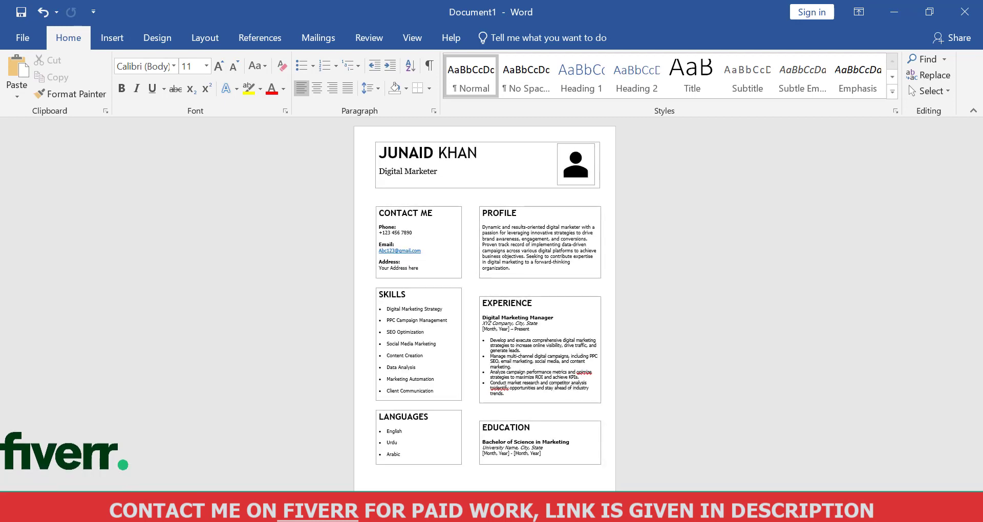
pyautogui.keyDown('ctrl'); pyautogui.scroll(3, 484, 304); pyautogui.keyUp('ctrl')
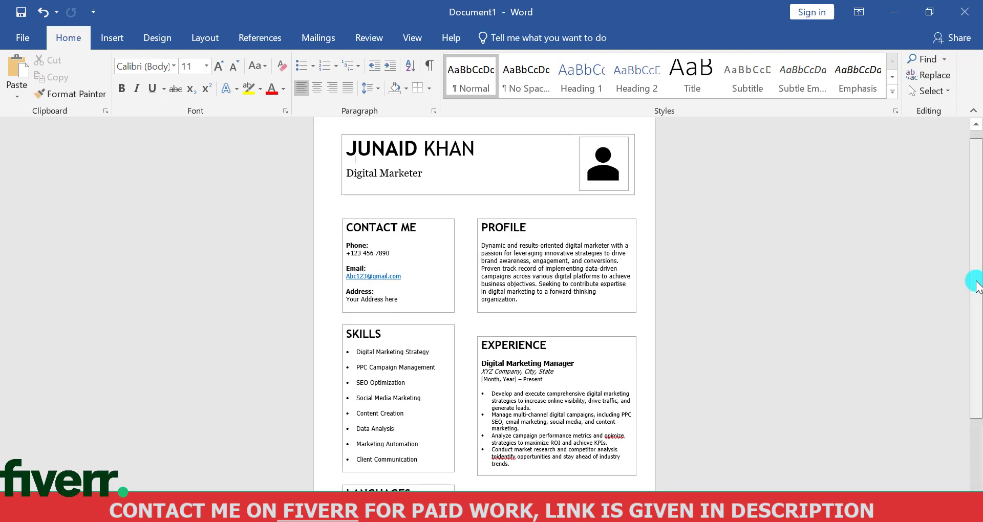
pyautogui.moveTo(976, 281); pyautogui.dragTo(981, 216)
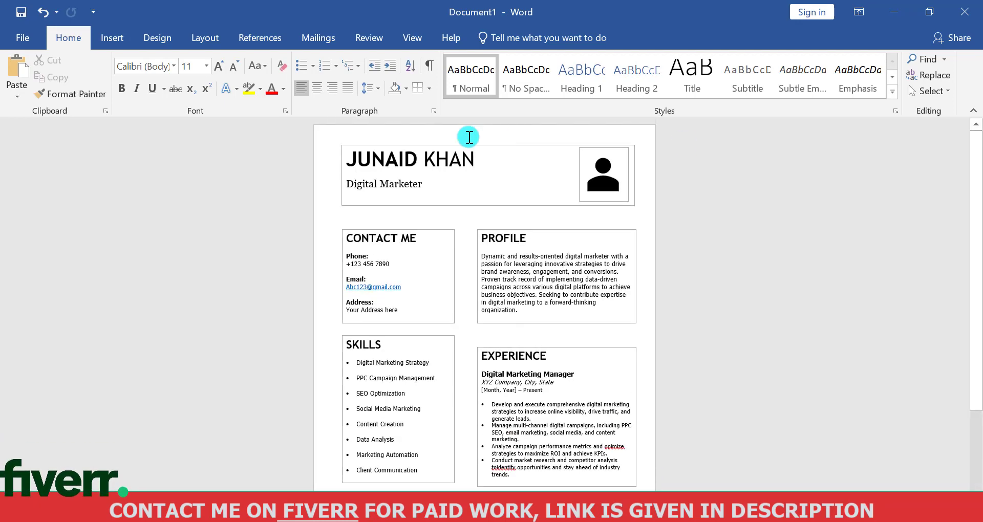
# Save the resume to the Desktop as a PDF, using the person's full name as the file name
pyautogui.click(22, 37)
pyautogui.click(43, 162)
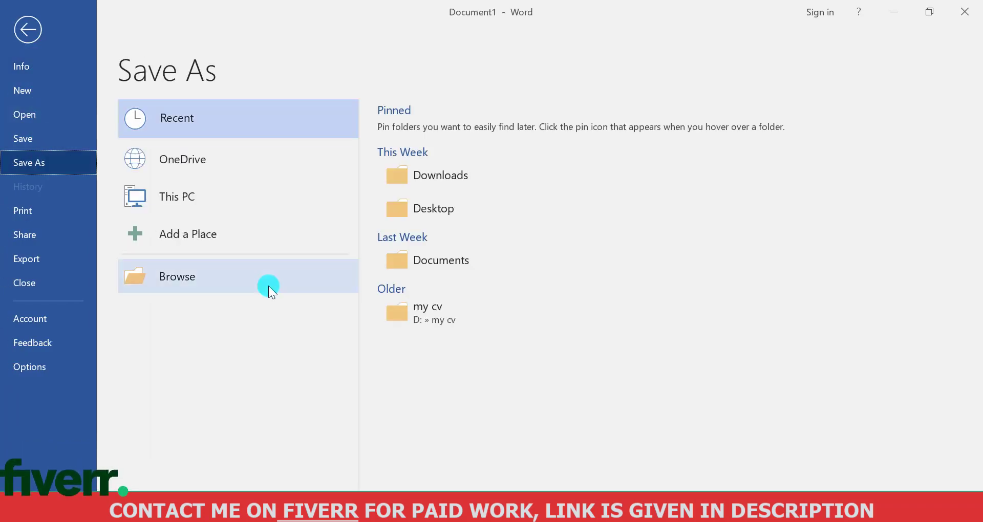
pyautogui.click(439, 209)
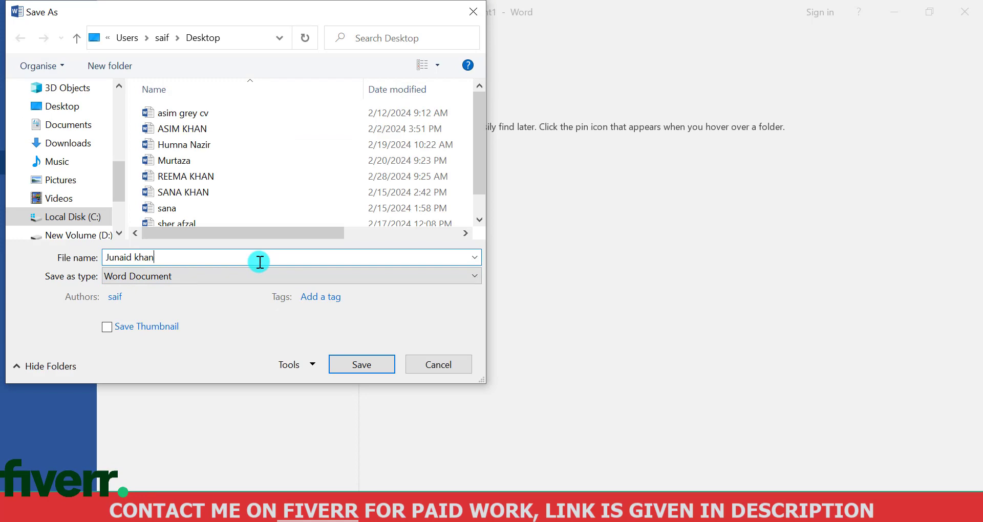
pyautogui.click(296, 275)
pyautogui.click(232, 369)
pyautogui.click(347, 467)
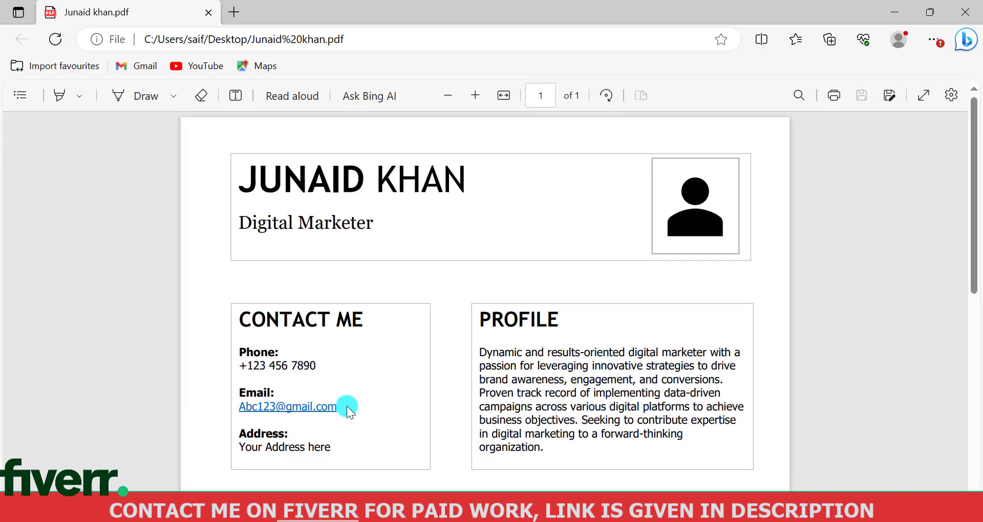
# Check the whole page of the exported PDF in the browser, both in detail and as an overview
pyautogui.moveTo(974, 253); pyautogui.dragTo(957, 457)
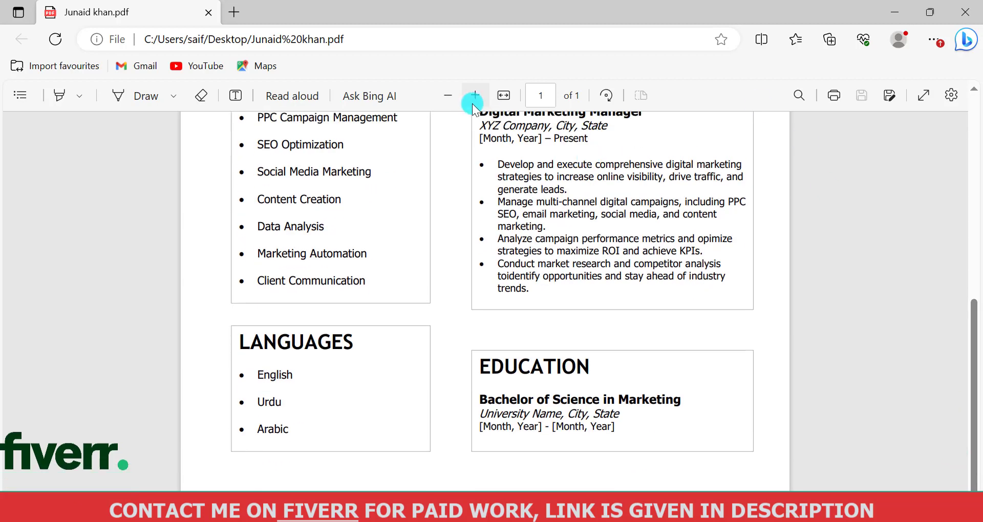
pyautogui.click(459, 103)
pyautogui.click(459, 103)
pyautogui.click(459, 103)
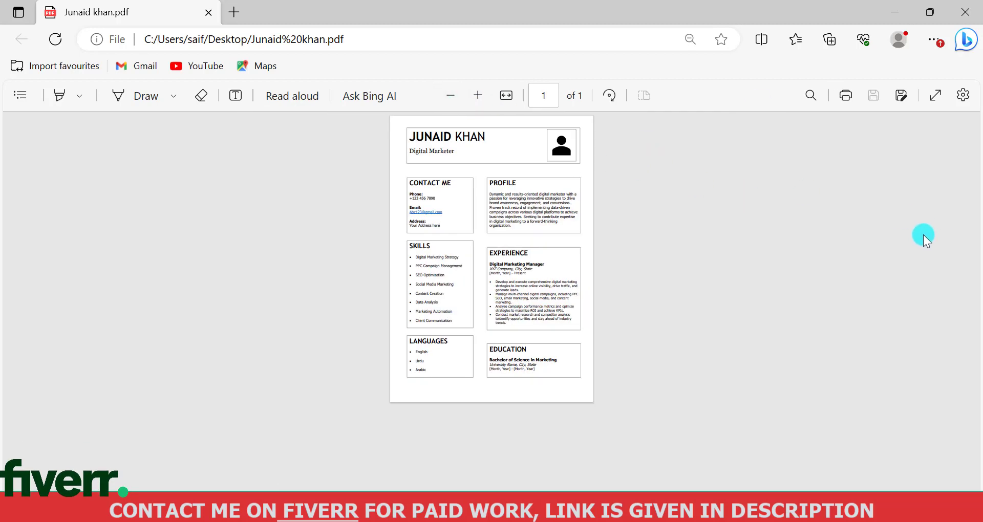
pyautogui.click(486, 94)
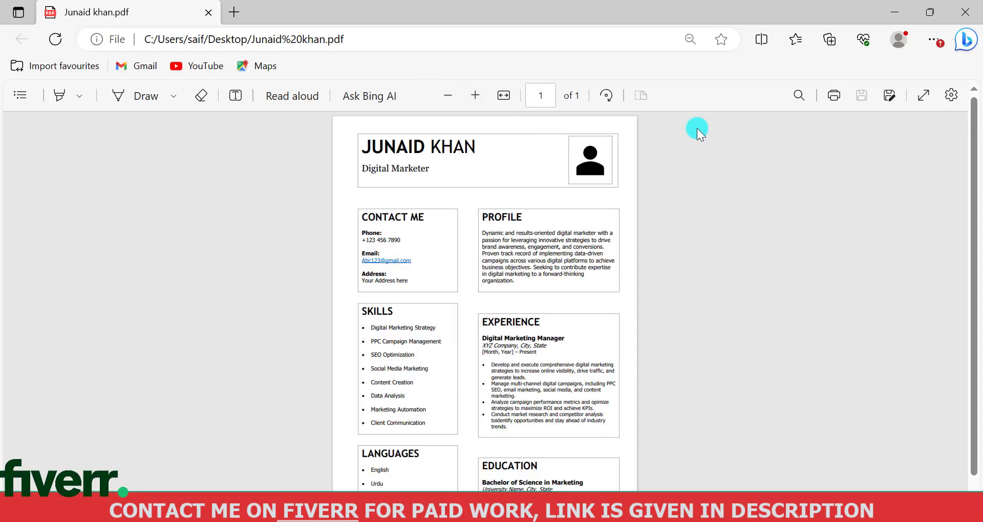
pyautogui.moveTo(978, 141); pyautogui.dragTo(977, 123)
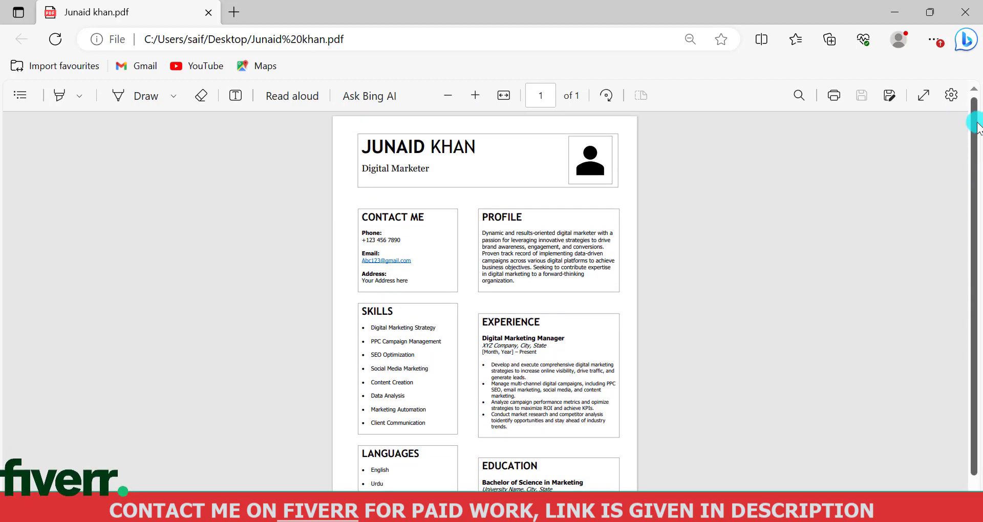